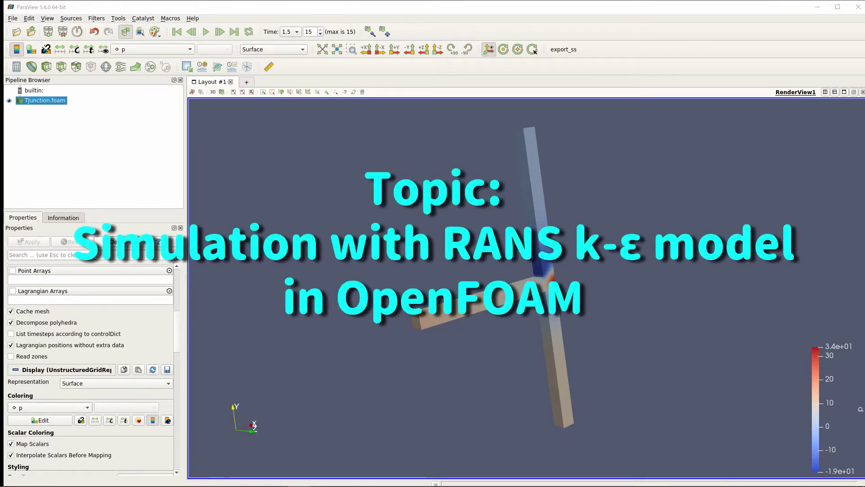
# - Copy /opt/openfoam7/tutorials/incompressible/pimpleFoam/RAS/TJunction into the current run folder with cp -r
pyautogui.moveTo(516, 282); pyautogui.dragTo(513, 275)
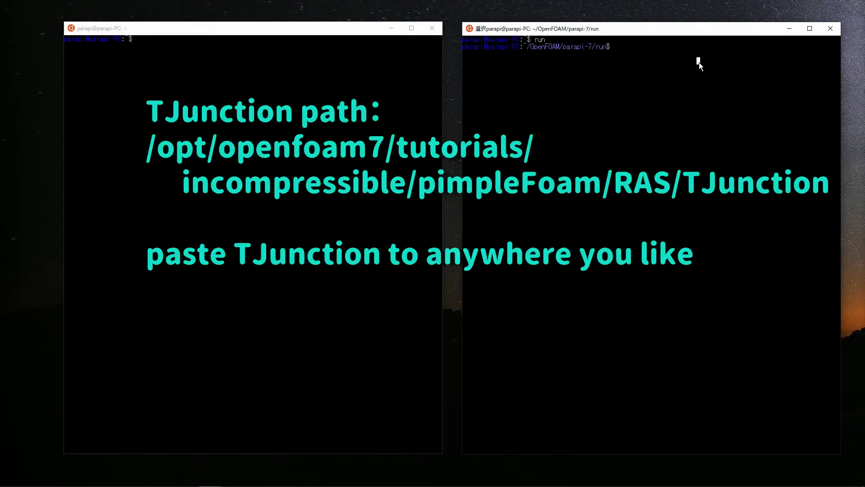
pyautogui.press('Escape')
pyautogui.write('cp -r ')
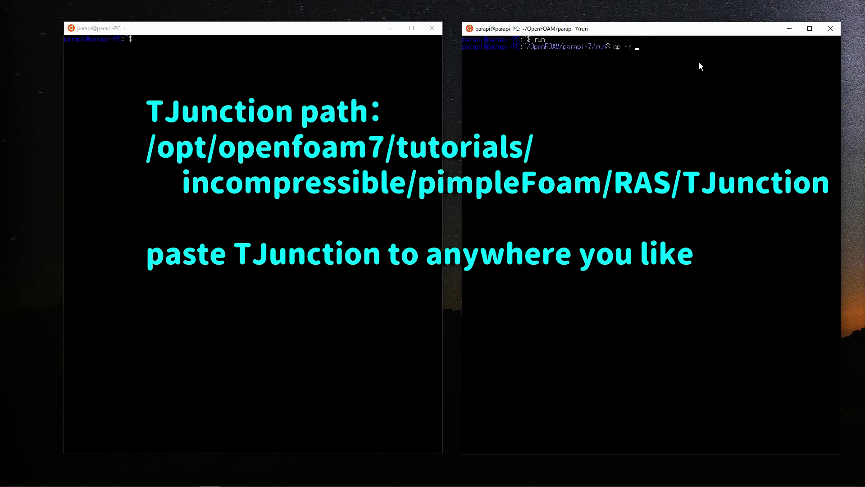
pyautogui.write('/opt/o')
pyautogui.press('Tab')
pyautogui.write('tuto')
pyautogui.press('Tab')
pyautogui.write('incom')
pyautogui.press('Tab')
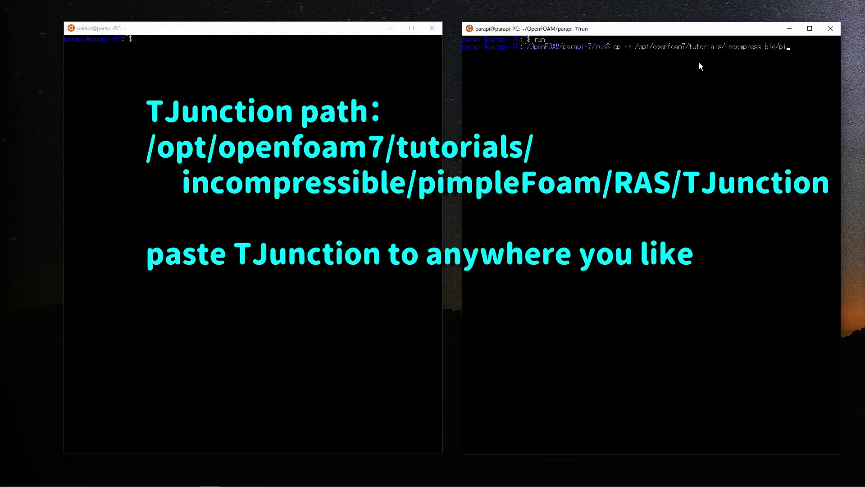
pyautogui.write('pim')
pyautogui.press('Tab')
pyautogui.write('RAS/T')
pyautogui.press('Tab')
pyautogui.write('./')
pyautogui.press('Return')
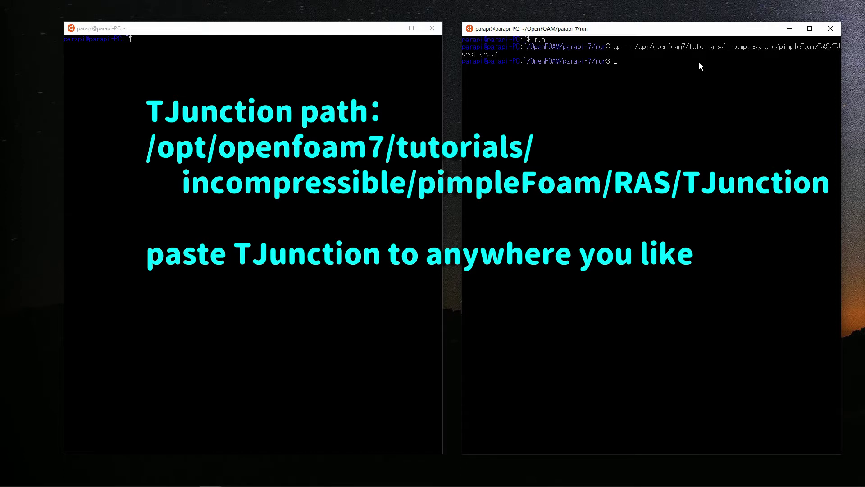
# - List the run folder, then enter the TJunction case and list its contents
pyautogui.write('ls')
pyautogui.press('Return')
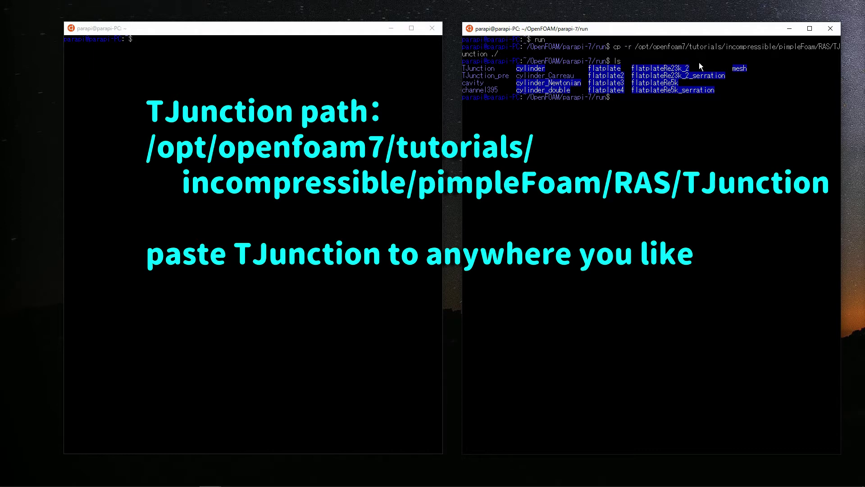
pyautogui.write('cd TJ')
pyautogui.press('Tab')
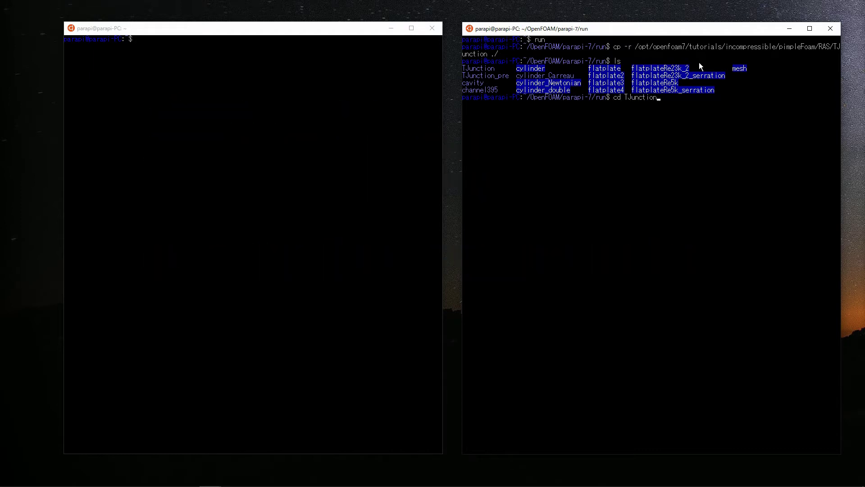
pyautogui.press('Return')
pyautogui.write('ls')
pyautogui.press('Return')
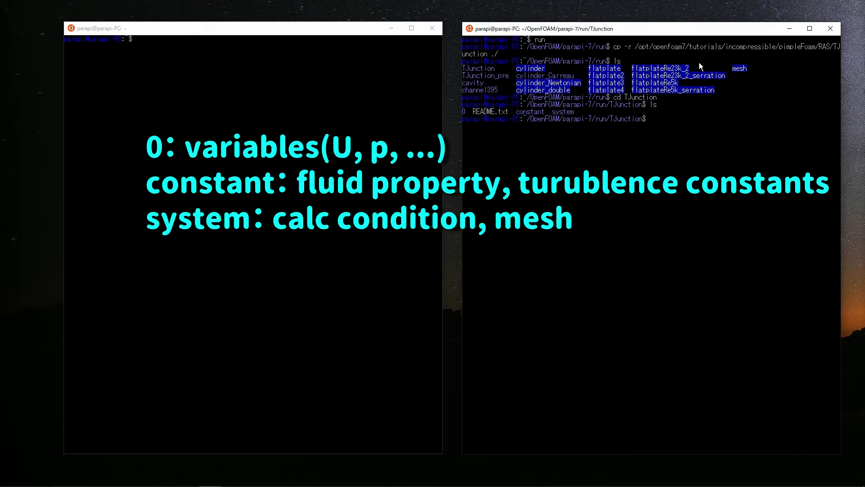
# - Go into the constant folder, then the system folder, listing the files in each
pyautogui.write('cd constant/')
pyautogui.press('Return')
pyautogui.write('ls')
pyautogui.press('Return')
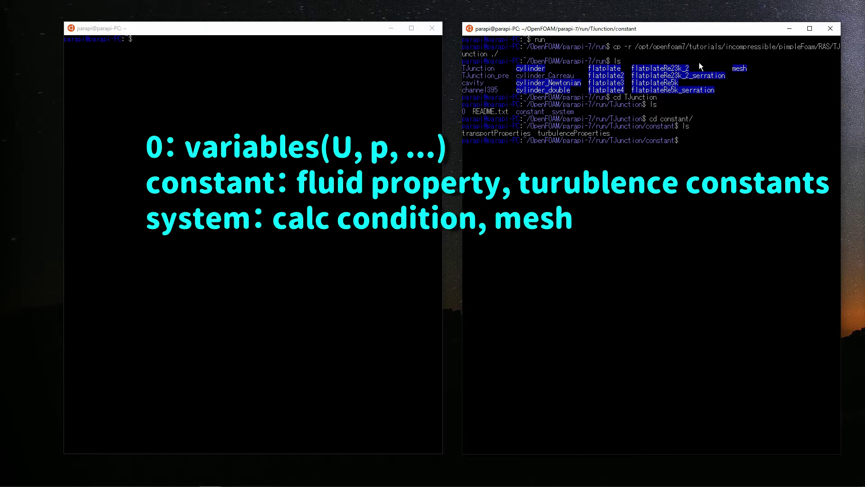
pyautogui.write('cd ../system/')
pyautogui.press('Return')
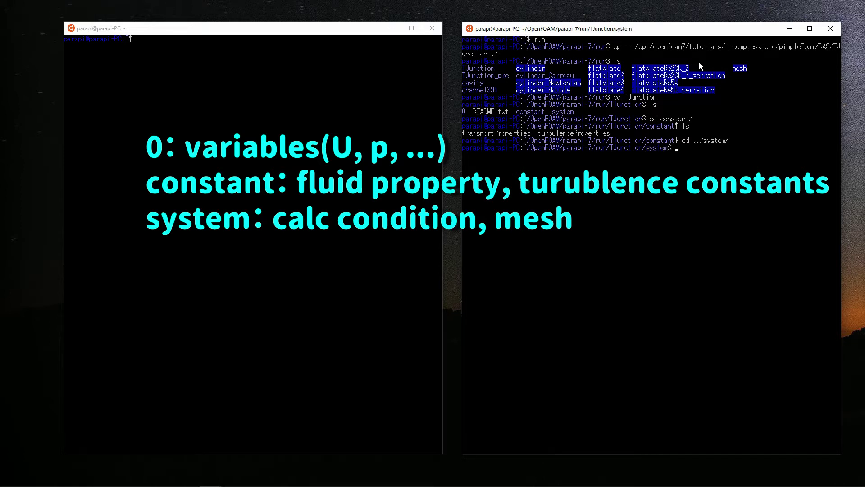
pyautogui.write('ls')
pyautogui.press('Return')
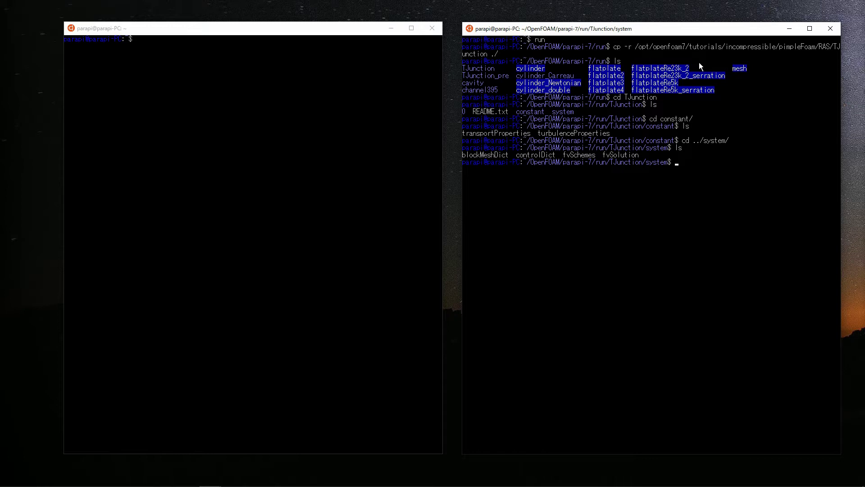
# - Open blockMeshDict in vi and read the T-junction sketch comment and convertToMeters line
pyautogui.write('vi bl')
pyautogui.press('Tab')
pyautogui.press('Return')
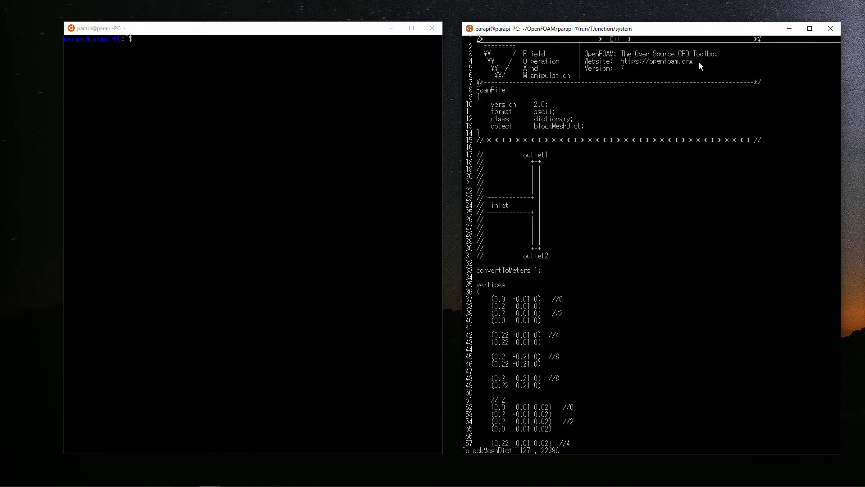
pyautogui.press('j')
pyautogui.press('j')
pyautogui.press('j')
pyautogui.press('j')
pyautogui.press('j')
pyautogui.press('j')
pyautogui.press('j')
pyautogui.press('j')
pyautogui.press('j')
pyautogui.press('j')
pyautogui.press('j')
pyautogui.press('j')
pyautogui.press('j')
pyautogui.press('j')
pyautogui.press('j')
pyautogui.press('j')
pyautogui.press('j')
pyautogui.press('j')
pyautogui.press('j')
pyautogui.press('j')
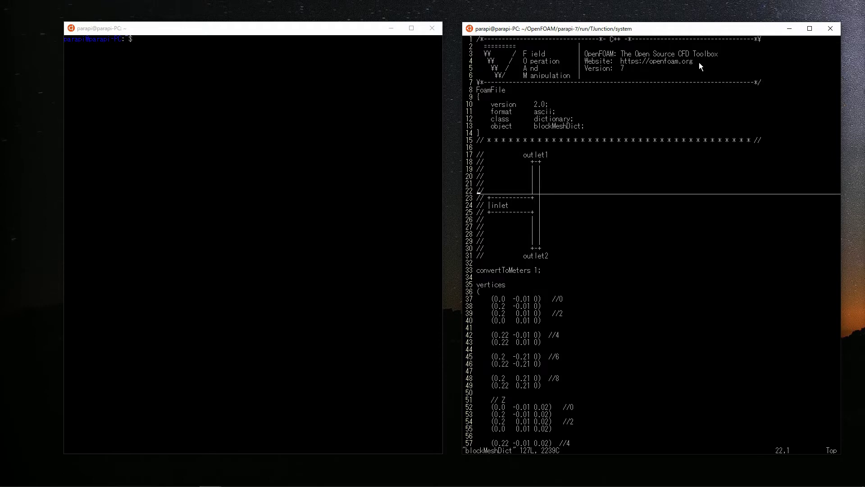
pyautogui.press('j')
pyautogui.press('j')
pyautogui.press('j')
pyautogui.press('j')
pyautogui.press('j')
pyautogui.press('j')
pyautogui.press('j')
pyautogui.press('j')
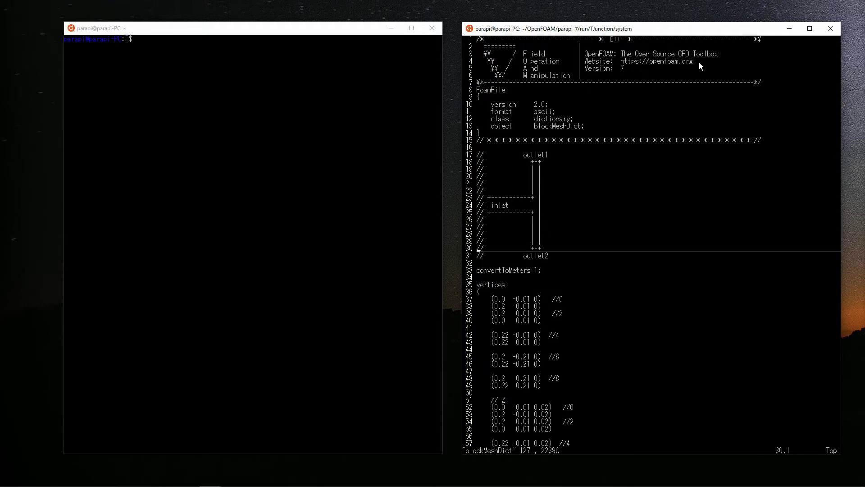
pyautogui.press('j')
pyautogui.press('j')
pyautogui.press('j')
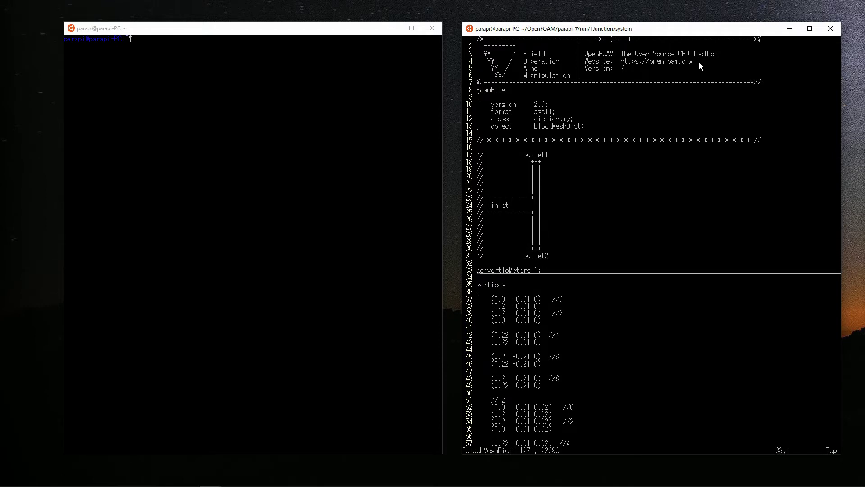
pyautogui.press('j')
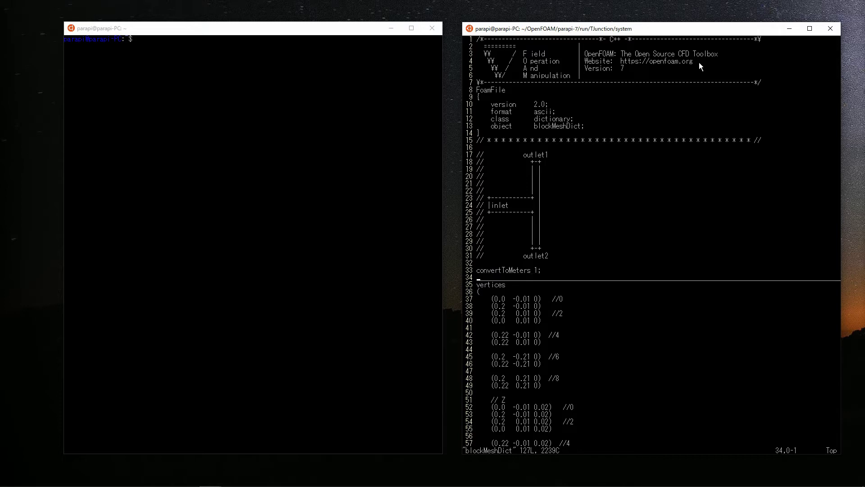
pyautogui.press('k')
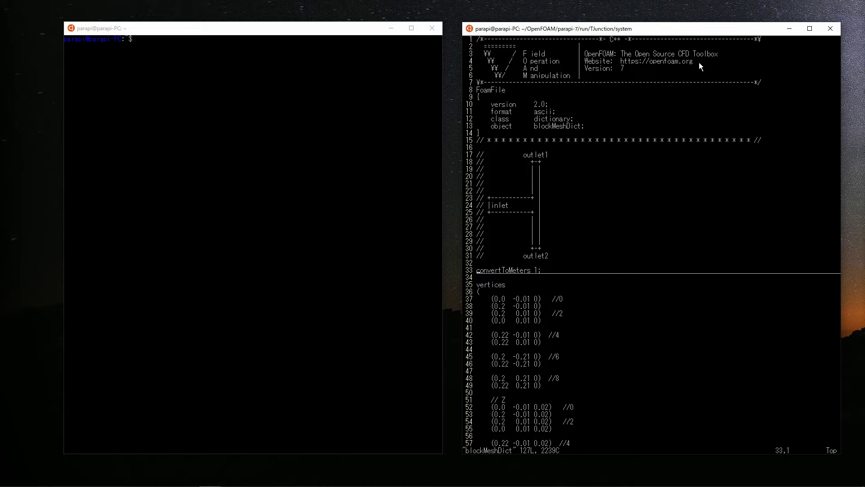
# - Read the block definitions, edges, inlet and outlet patches, and the defaultFaces wall entry
pyautogui.press('j')
pyautogui.press('j')
pyautogui.press('j')
pyautogui.press('j')
pyautogui.press('j')
pyautogui.press('j')
pyautogui.press('j')
pyautogui.press('j')
pyautogui.press('j')
pyautogui.press('j')
pyautogui.press('j')
pyautogui.press('j')
pyautogui.press('j')
pyautogui.press('j')
pyautogui.press('j')
pyautogui.press('j')
pyautogui.press('j')
pyautogui.press('j')
pyautogui.press('j')
pyautogui.press('j')
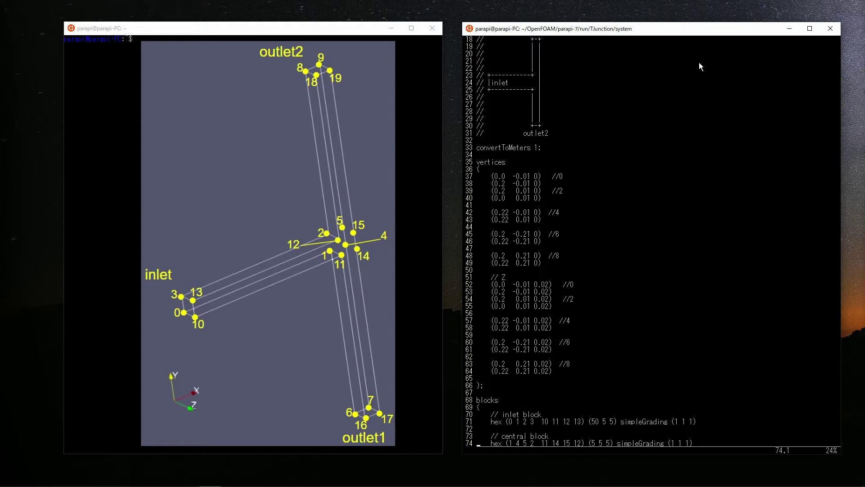
pyautogui.press('j')
pyautogui.press('j')
pyautogui.press('j')
pyautogui.press('j')
pyautogui.press('j')
pyautogui.press('j')
pyautogui.press('j')
pyautogui.press('j')
pyautogui.press('j')
pyautogui.press('j')
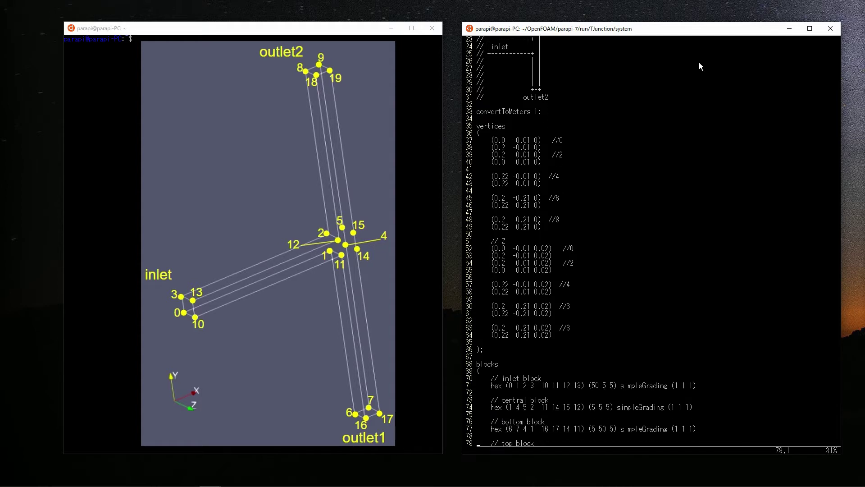
pyautogui.press('k')
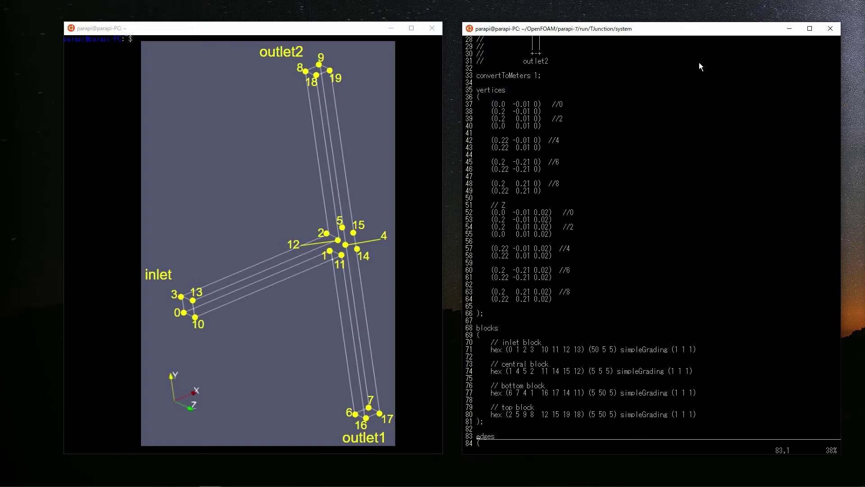
pyautogui.press('j')
pyautogui.press('j')
pyautogui.press('j')
pyautogui.press('j')
pyautogui.press('j')
pyautogui.press('j')
pyautogui.press('j')
pyautogui.press('j')
pyautogui.press('j')
pyautogui.press('j')
pyautogui.press('j')
pyautogui.press('j')
pyautogui.press('j')
pyautogui.press('j')
pyautogui.press('j')
pyautogui.press('j')
pyautogui.press('j')
pyautogui.press('j')
pyautogui.press('j')
pyautogui.press('j')
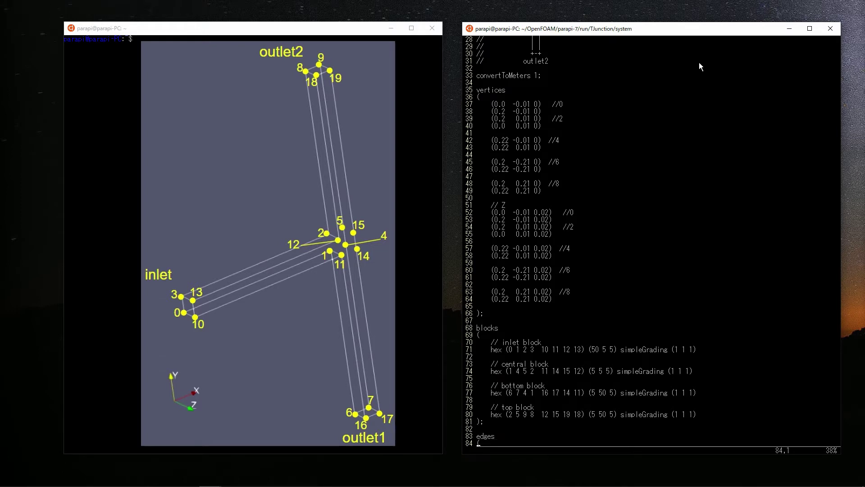
pyautogui.press('j')
pyautogui.press('j')
pyautogui.press('j')
pyautogui.press('j')
pyautogui.press('j')
pyautogui.press('j')
pyautogui.press('j')
pyautogui.press('j')
pyautogui.press('j')
pyautogui.press('j')
pyautogui.press('j')
pyautogui.press('j')
pyautogui.press('j')
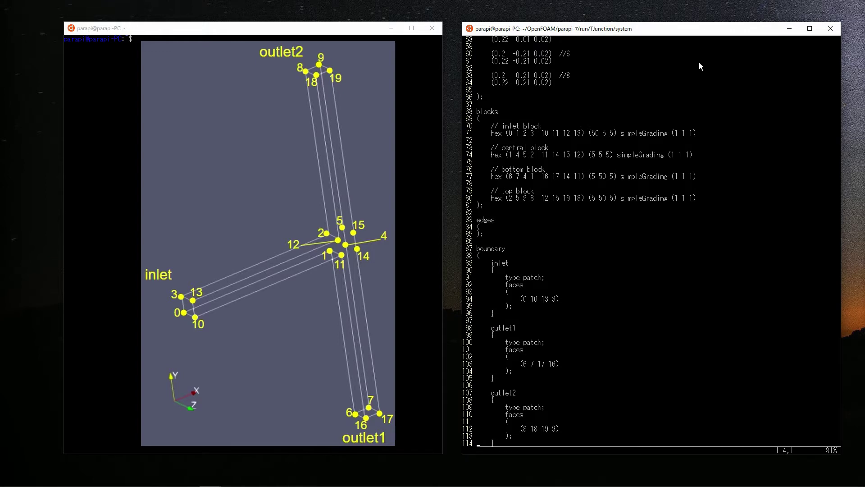
pyautogui.press('k')
pyautogui.press('k')
pyautogui.press('k')
pyautogui.press('k')
pyautogui.press('k')
pyautogui.press('k')
pyautogui.press('k')
pyautogui.press('k')
pyautogui.press('k')
pyautogui.press('k')
pyautogui.press('k')
pyautogui.press('k')
pyautogui.press('k')
pyautogui.press('k')
pyautogui.press('k')
pyautogui.press('k')
pyautogui.press('k')
pyautogui.press('k')
pyautogui.press('k')
pyautogui.press('k')
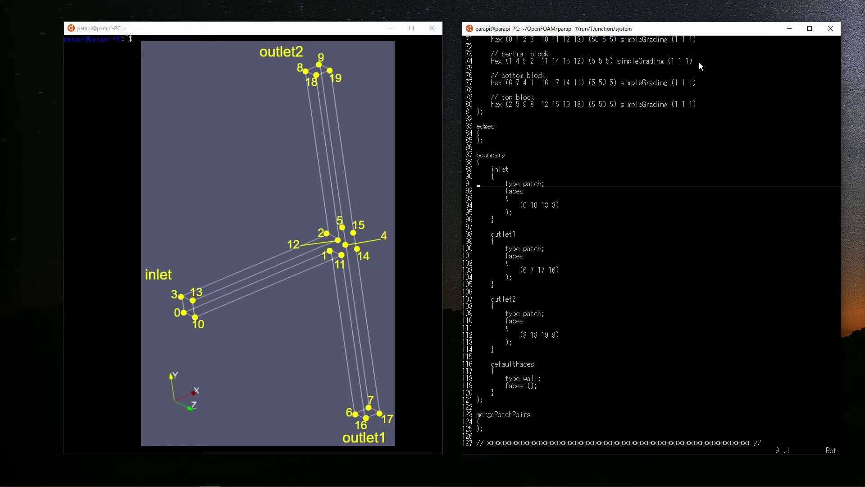
pyautogui.press('Down')
pyautogui.press('Down')
pyautogui.press('Down')
pyautogui.press('Down')
pyautogui.press('Down')
pyautogui.press('Down')
pyautogui.press('Down')
pyautogui.press('Down')
pyautogui.press('Down')
pyautogui.press('Down')
pyautogui.press('Down')
pyautogui.press('Down')
pyautogui.press('Down')
pyautogui.press('Down')
pyautogui.press('Down')
pyautogui.press('Down')
pyautogui.press('Down')
pyautogui.press('Down')
pyautogui.press('Down')
pyautogui.press('Down')
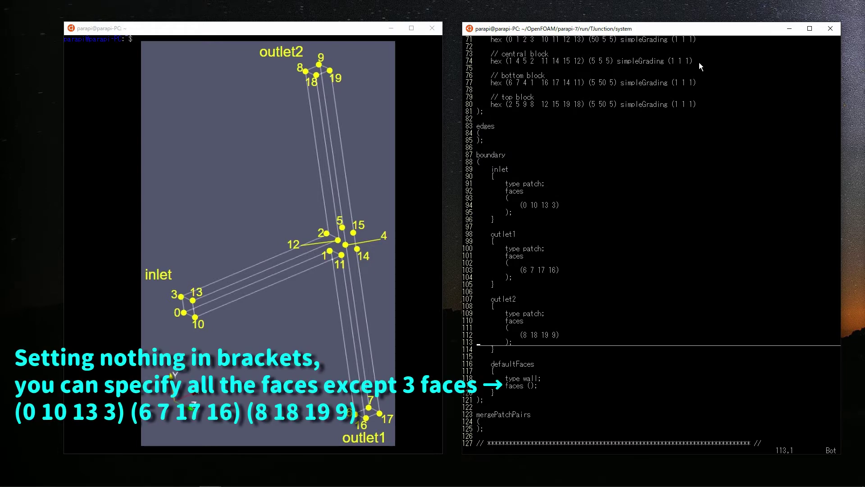
pyautogui.press('Down')
pyautogui.press('Down')
pyautogui.press('Down')
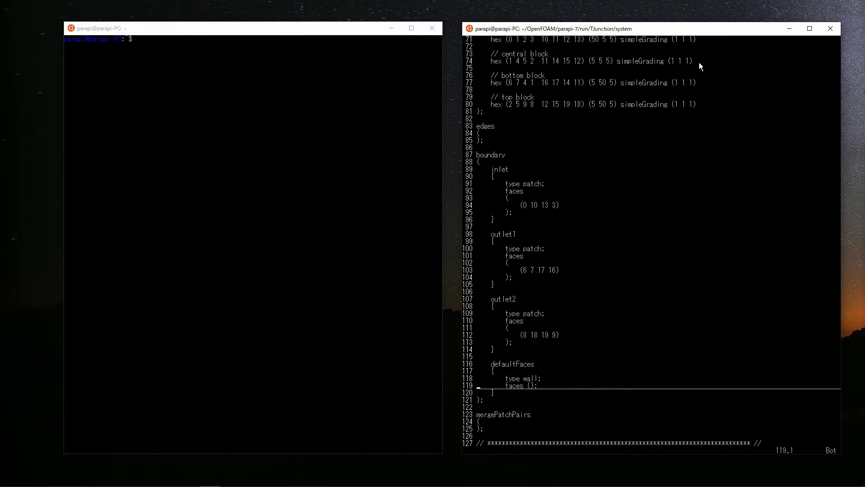
pyautogui.write(':q')
pyautogui.press('Return')
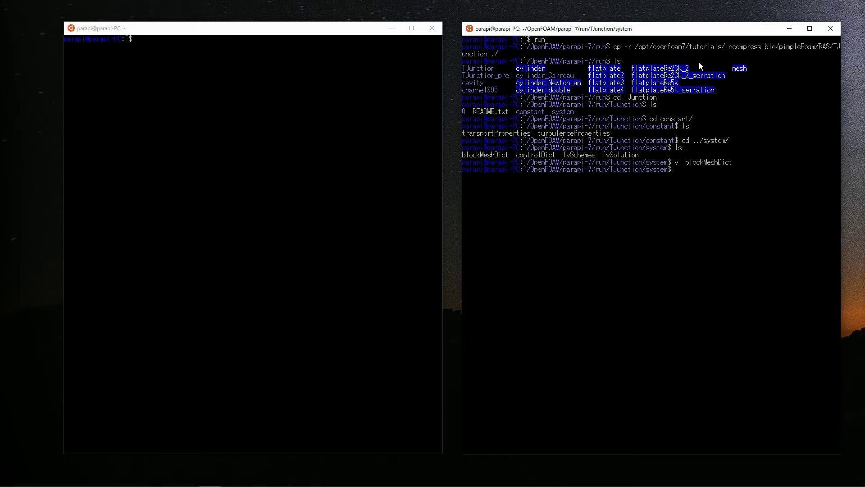
pyautogui.write('cd ../constant/')
pyautogui.press('Return')
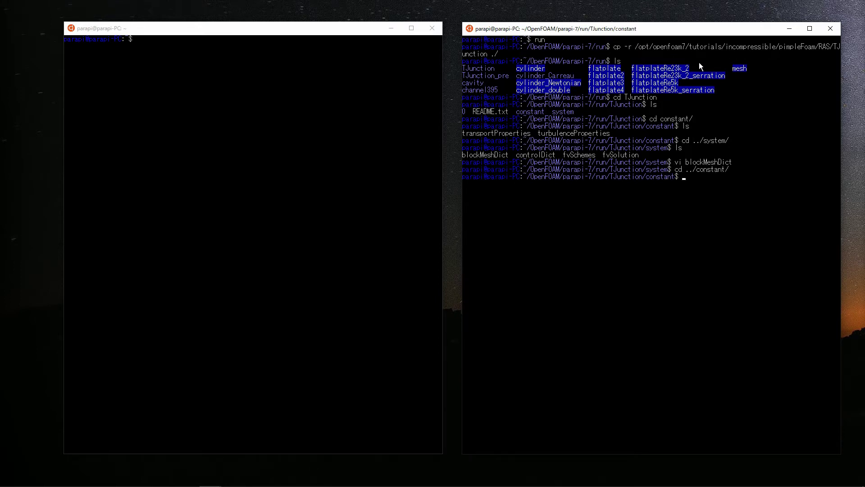
pyautogui.write('ls')
pyautogui.press('Return')
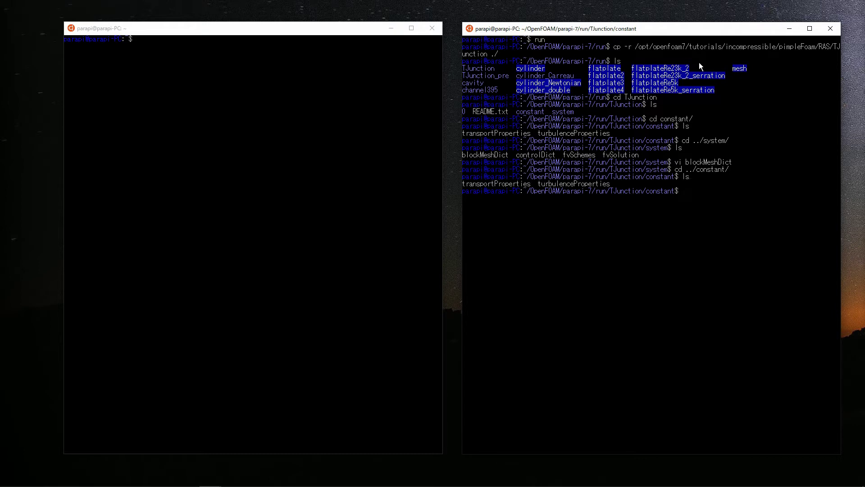
pyautogui.write('vi tran')
pyautogui.press('Tab')
pyautogui.press('Return')
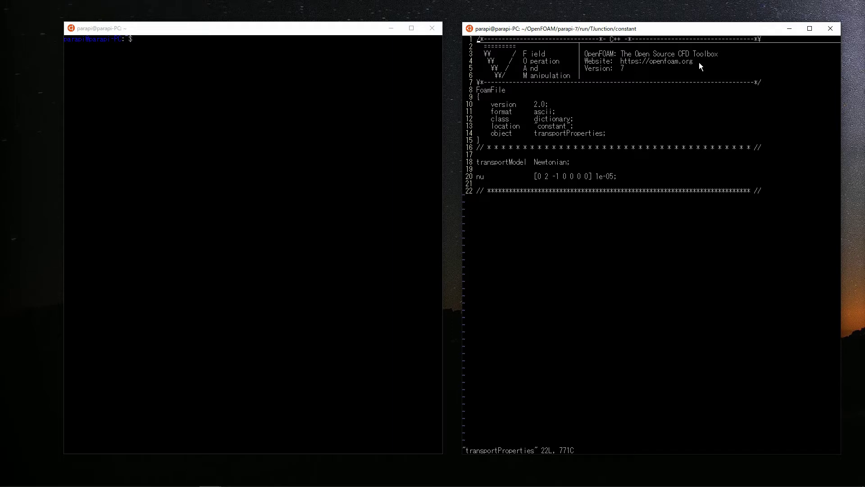
pyautogui.write(':q')
pyautogui.press('Return')
pyautogui.write('vi')
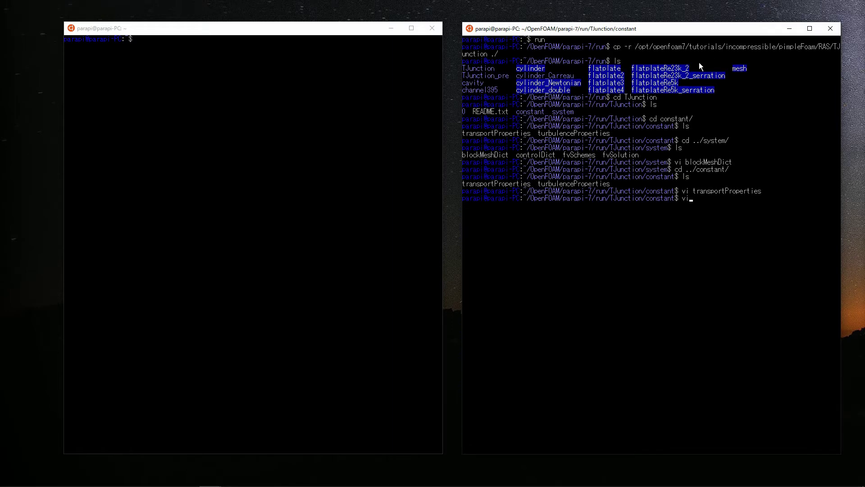
pyautogui.write(' tur')
pyautogui.press('Tab')
pyautogui.press('Return')
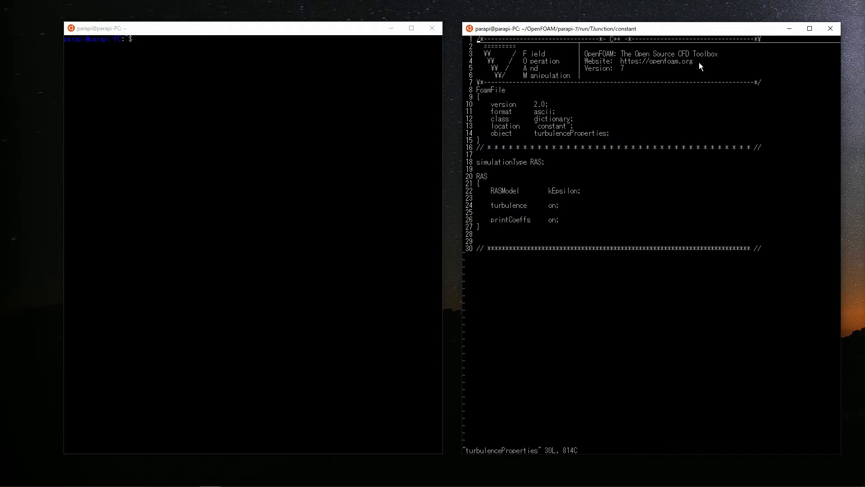
pyautogui.press('Down')
pyautogui.press('Down')
pyautogui.press('Down')
pyautogui.press('Down')
pyautogui.press('Down')
pyautogui.press('Down')
pyautogui.press('Down')
pyautogui.press('Down')
pyautogui.press('Down')
pyautogui.press('Down')
pyautogui.press('Down')
pyautogui.press('Down')
pyautogui.press('Down')
pyautogui.press('Down')
pyautogui.press('Down')
pyautogui.press('Down')
pyautogui.press('Down')
pyautogui.press('Down')
pyautogui.press('Down')
pyautogui.press('Down')
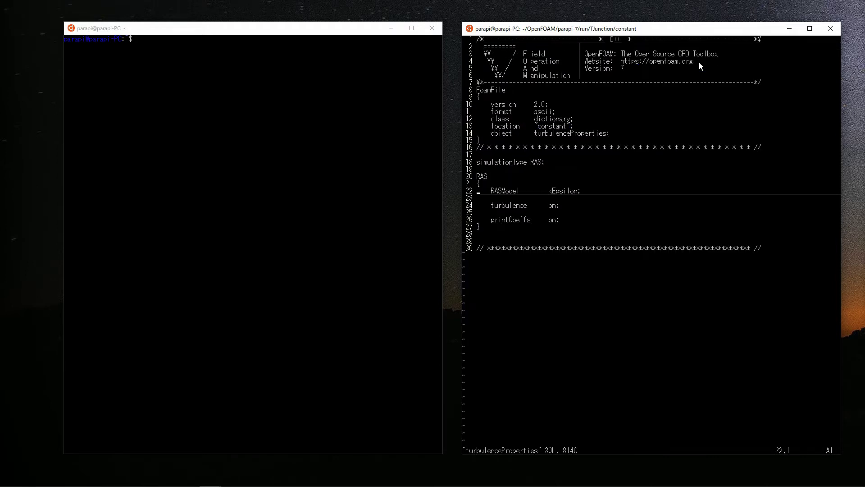
pyautogui.press('Down')
pyautogui.press('Down')
pyautogui.press('Down')
pyautogui.press('Down')
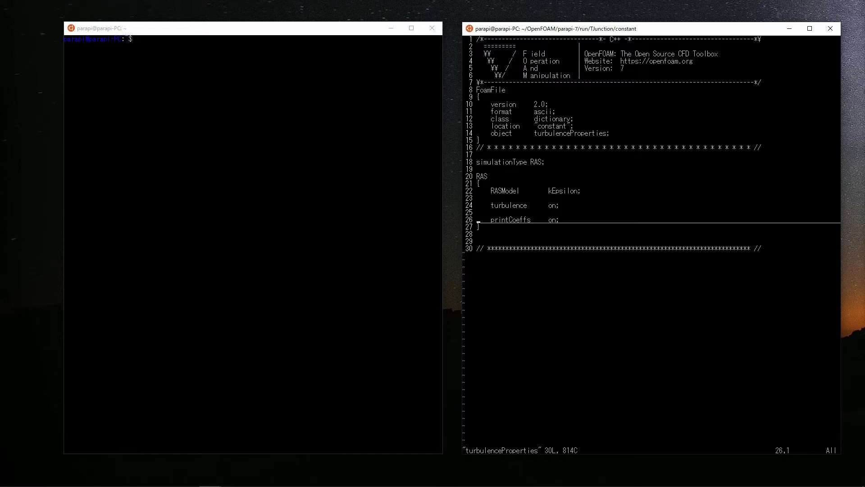
pyautogui.press('k')
pyautogui.press('k')
pyautogui.press('k')
pyautogui.press('k')
pyautogui.press('k')
pyautogui.press('k')
pyautogui.press('k')
pyautogui.press('k')
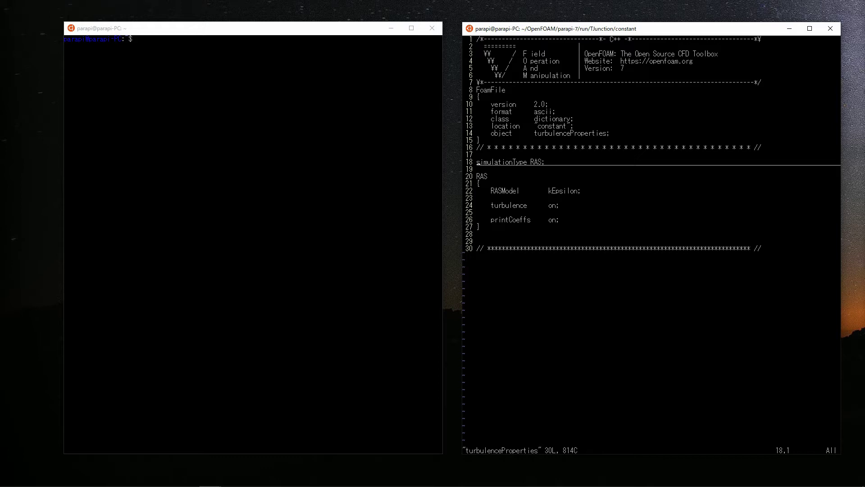
pyautogui.press('j')
pyautogui.press('j')
pyautogui.press('j')
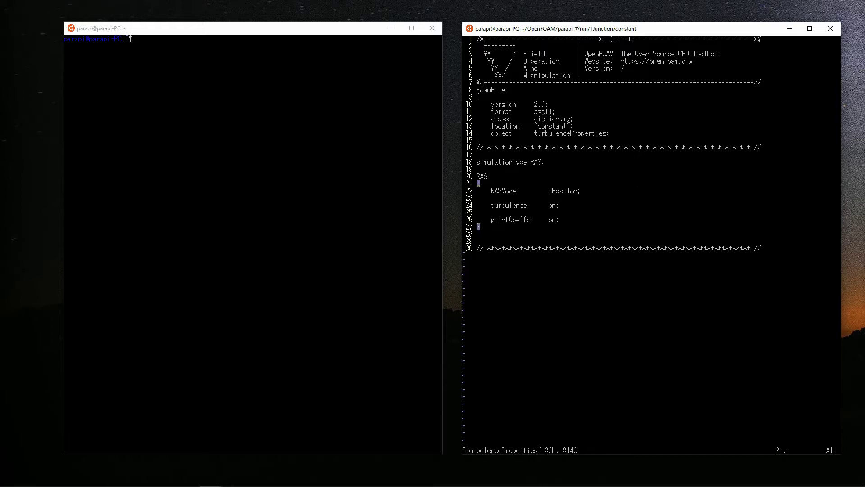
pyautogui.press('j')
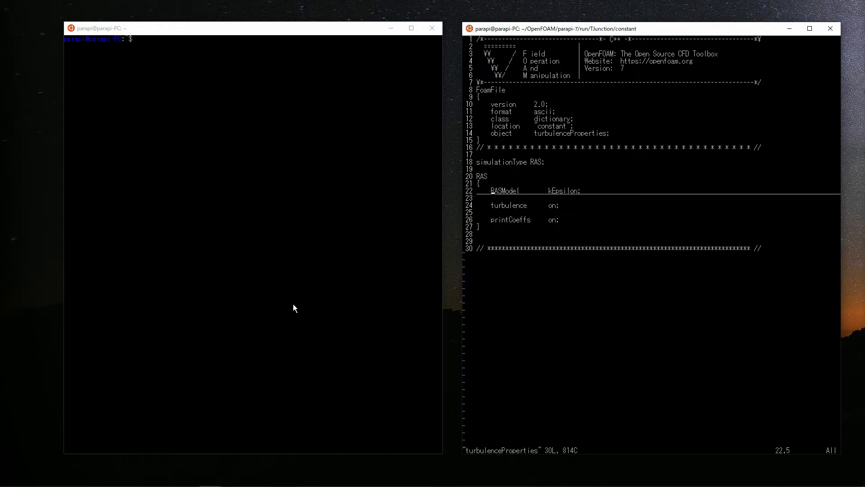
# - In the other terminal, go to /opt/openfoam7/src/TurbulenceModels/turbulenceModels/RAS and list its models, then print the path
pyautogui.click(277, 26)
pyautogui.click(271, 60)
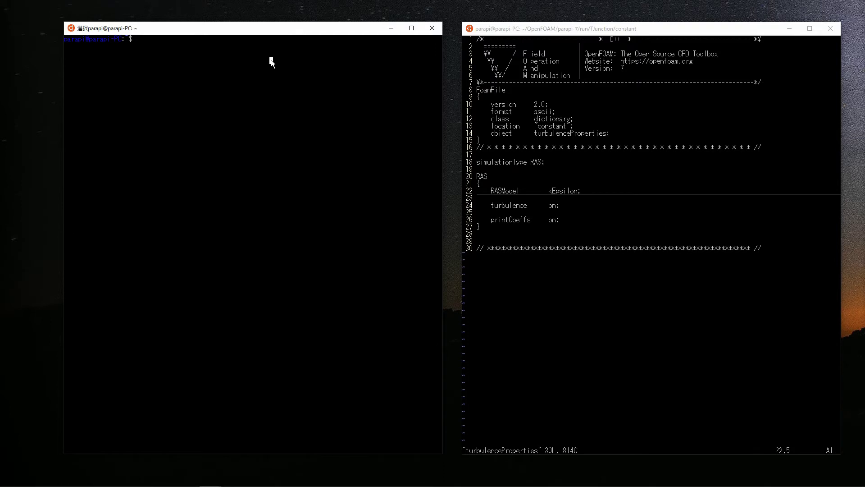
pyautogui.write('cd /opt/openfoam7/src/TurbulenceModels/turbulenceModels/')
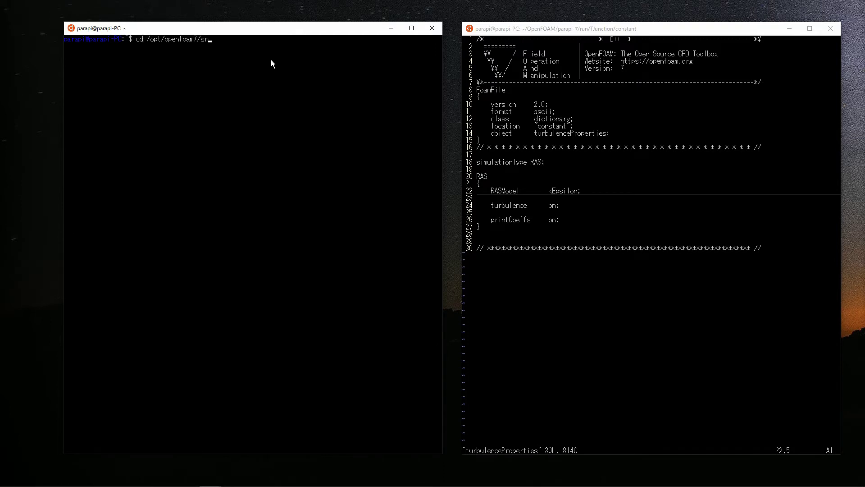
pyautogui.press('Return')
pyautogui.write('ls')
pyautogui.press('Return')
pyautogui.write('cd RAS/')
pyautogui.press('Return')
pyautogui.write('ls')
pyautogui.press('Return')
pyautogui.write('pwd')
pyautogui.press('Return')
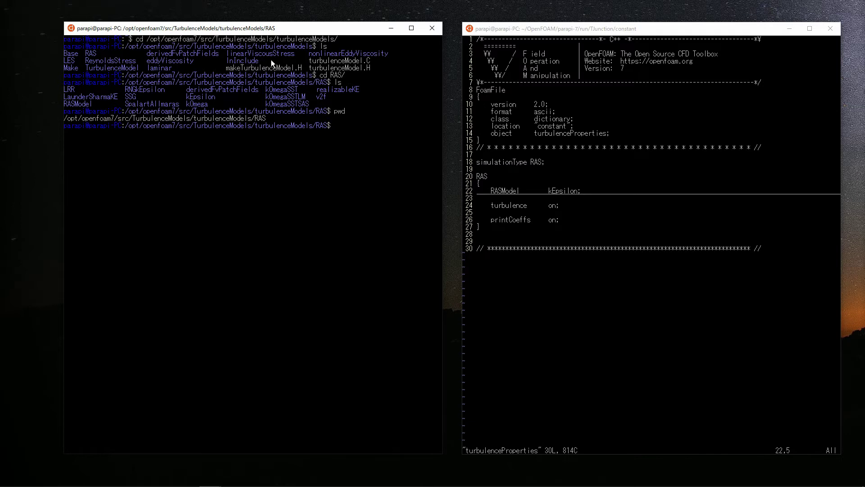
# - Go to the tutorials directory and run grep -rl kOmega to find files using kOmega
pyautogui.write('tut')
pyautogui.press('Return')
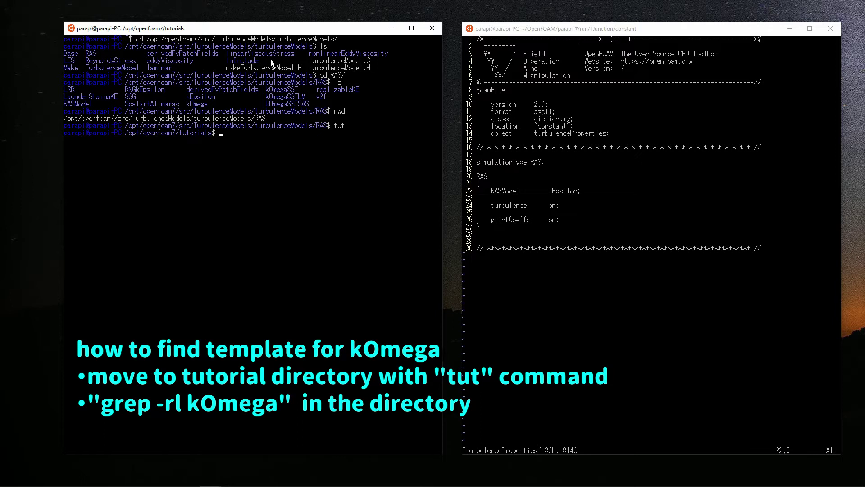
pyautogui.write('grep -rl kOmega')
pyautogui.press('Return')
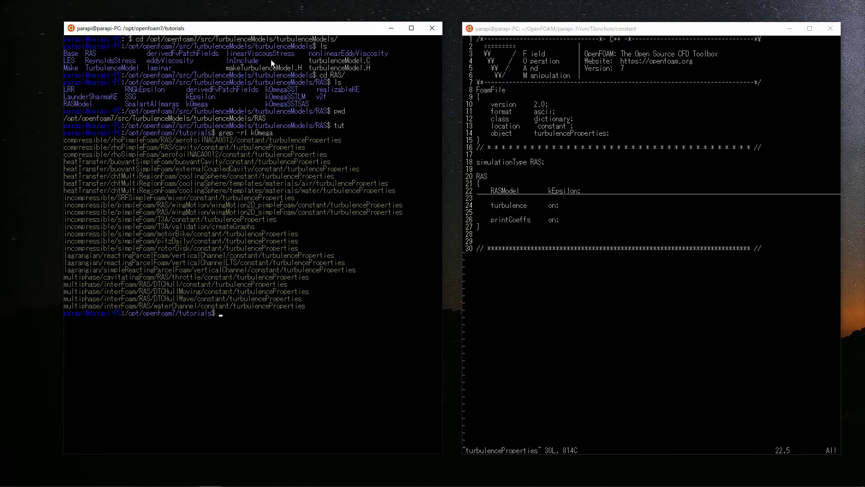
# - Return to the turbulenceProperties editor and move down to the turbulence and printCoeffs lines
pyautogui.click(582, 248)
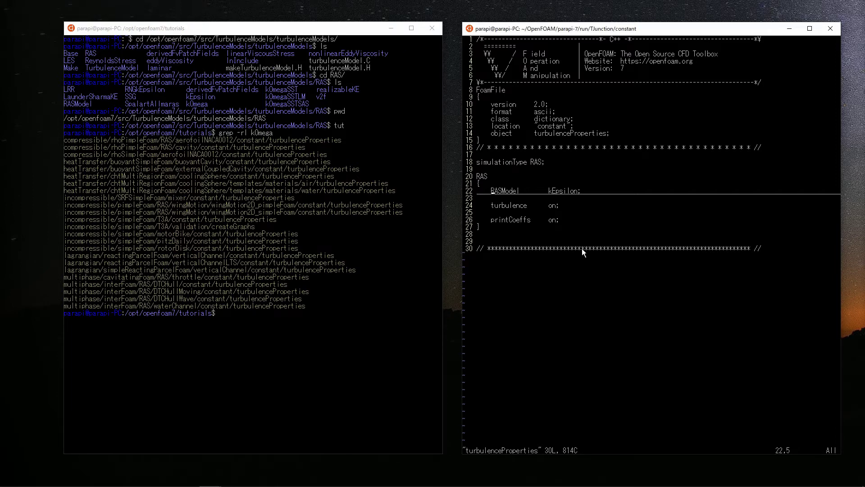
pyautogui.press('j')
pyautogui.press('j')
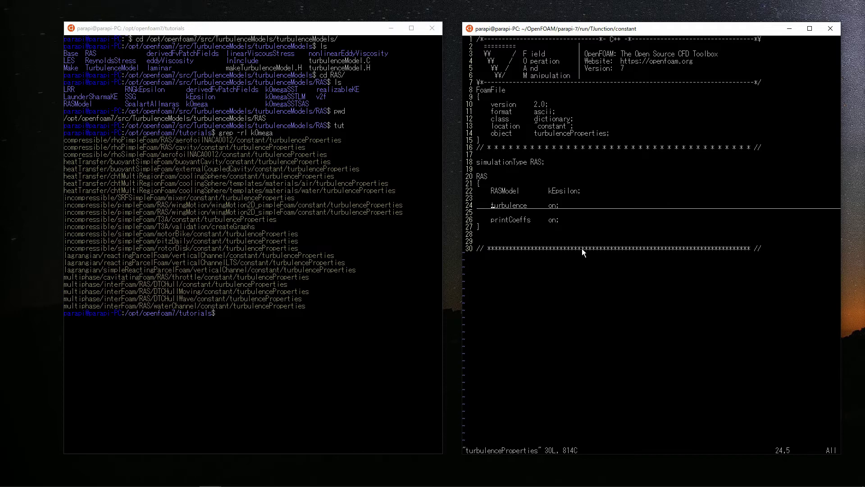
pyautogui.press('j')
pyautogui.press('j')
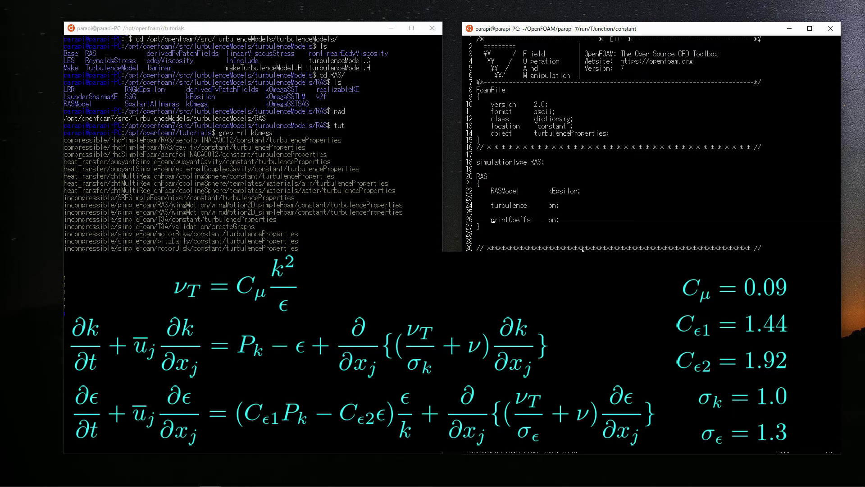
# - Add trial coefficient lines Cmu, C1, C2, sigmak and sigmaEps, each set to 0.15
pyautogui.click(556, 221)
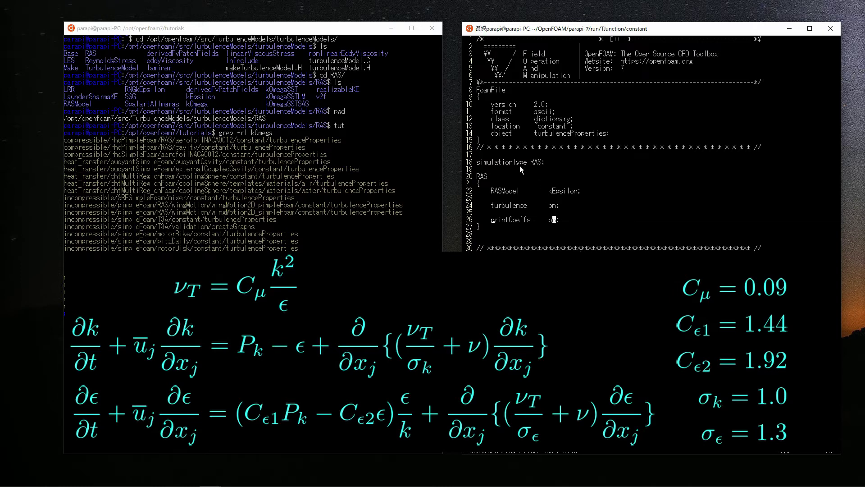
pyautogui.press('Escape')
pyautogui.press('o')
pyautogui.press('Return')
pyautogui.write('Cmu             0.15;')
pyautogui.press('Return')
pyautogui.write('C1              0.15;')
pyautogui.press('Return')
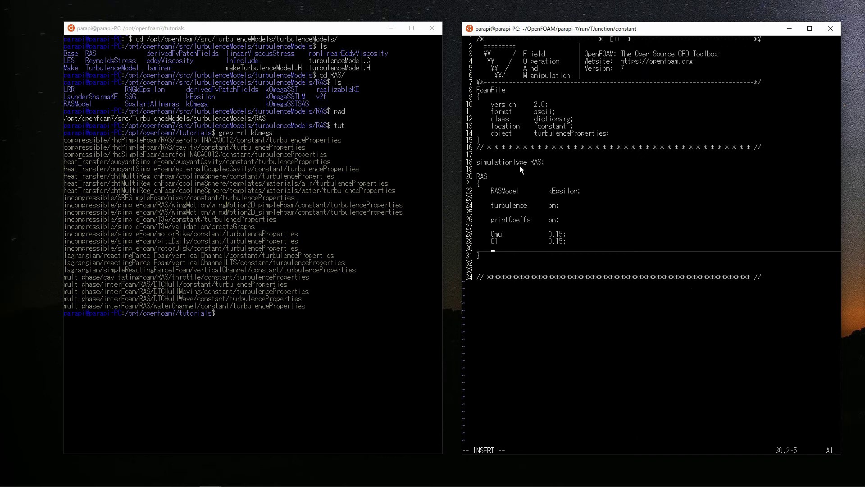
pyautogui.write('C2              0.15;')
pyautogui.press('Return')
pyautogui.write('sigmak          0.15;')
pyautogui.press('Return')
pyautogui.write('sigmaEps        0.15;')
# - Leave insert mode and abandon a half-typed :q! quit command
pyautogui.press('Escape')
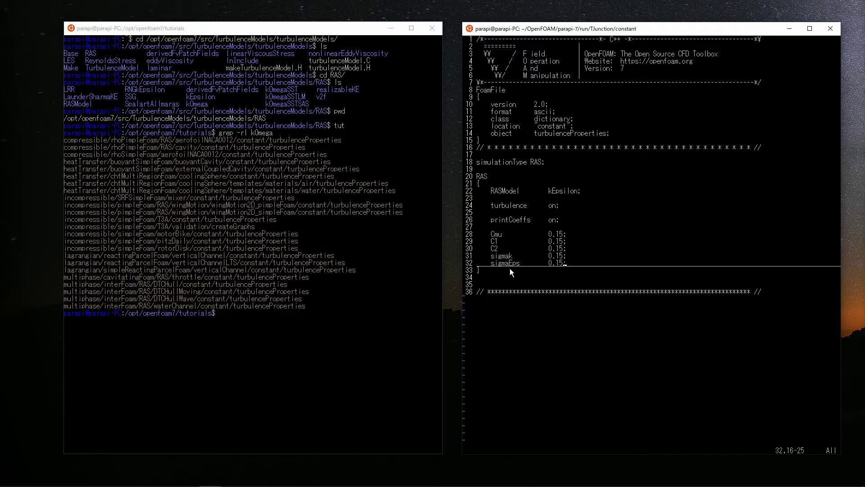
pyautogui.write(':q!')
pyautogui.press('BackSpace')
pyautogui.press('BackSpace')
pyautogui.press('BackSpace')
# - Delete the trial coefficient lines and save turbulenceProperties with :wq
pyautogui.press('k')
pyautogui.press('k')
pyautogui.press('k')
pyautogui.press('k')
pyautogui.press('d')
pyautogui.press('d')
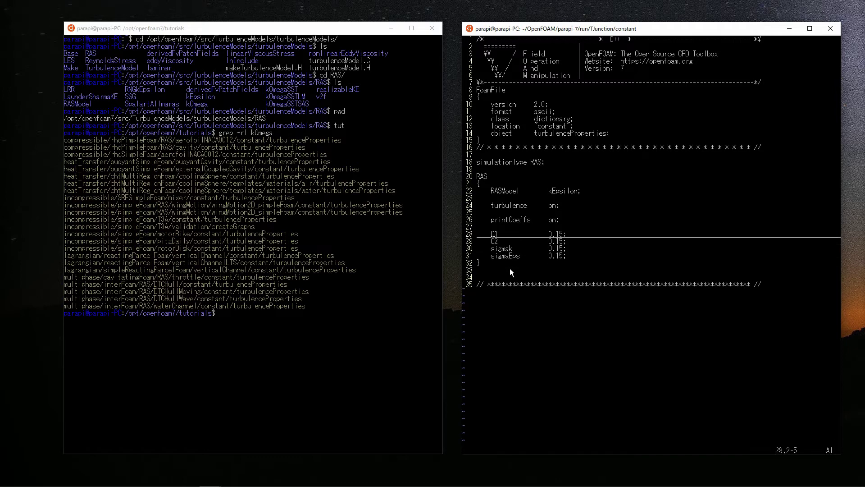
pyautogui.press('d')
pyautogui.press('d')
pyautogui.press('d')
pyautogui.press('d')
pyautogui.press('d')
pyautogui.press('d')
pyautogui.press('d')
pyautogui.press('d')
pyautogui.write(':wq')
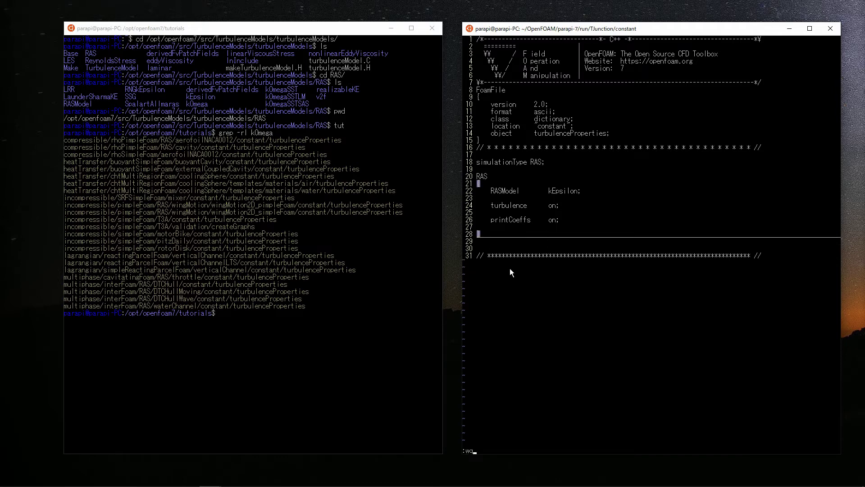
pyautogui.press('Return')
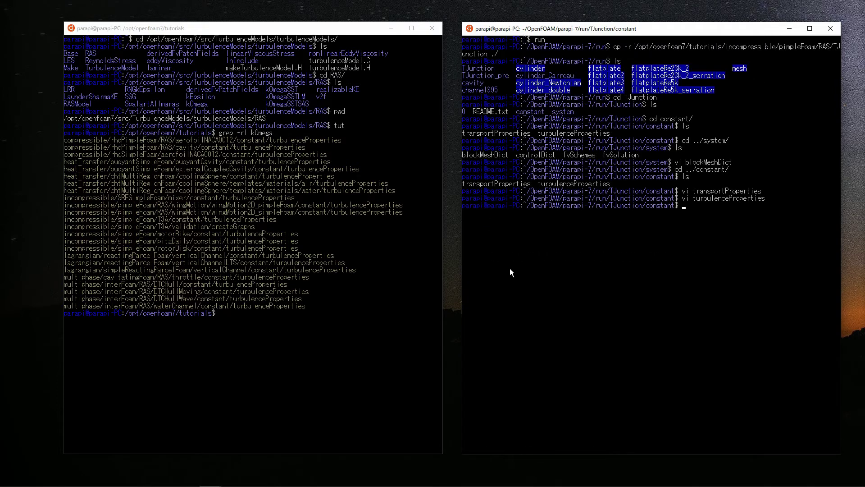
# - Move into the case's 0 directory, list the field files, and enter vi U
pyautogui.write('cd ../0/')
pyautogui.press('Return')
pyautogui.write('ls')
pyautogui.press('Return')
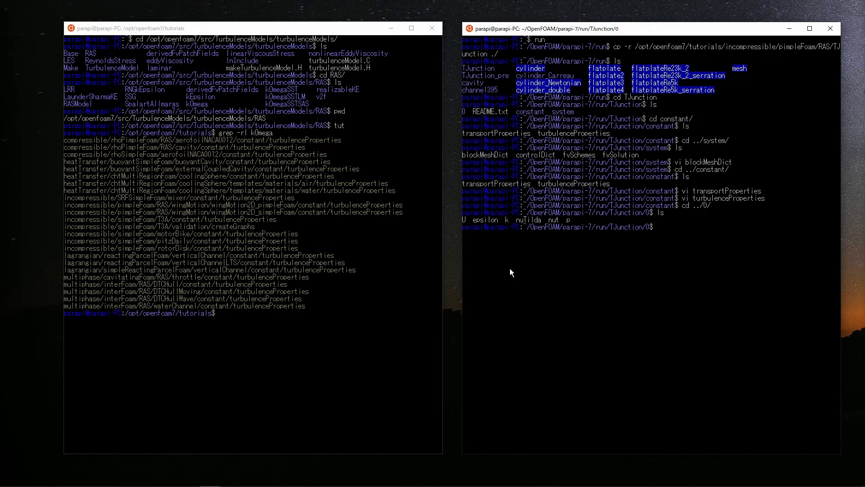
pyautogui.write('vi U')
pyautogui.press('Return')
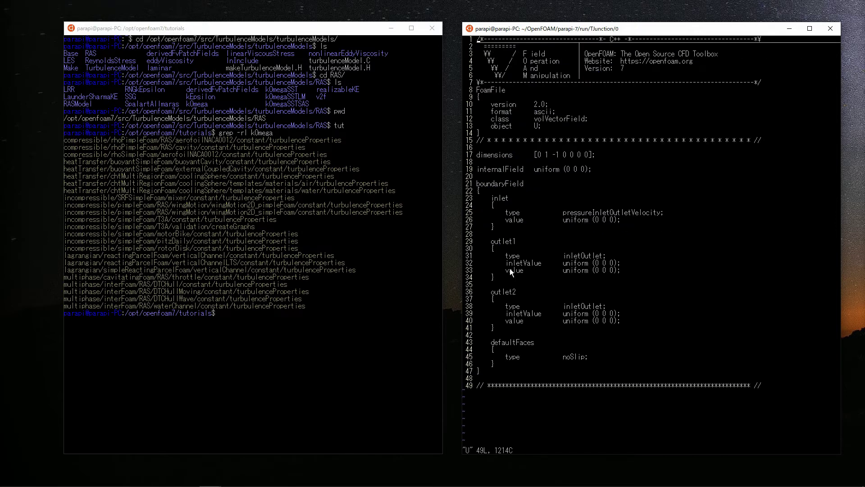
pyautogui.press('j')
pyautogui.press('j')
pyautogui.press('j')
pyautogui.press('j')
pyautogui.press('j')
pyautogui.press('j')
pyautogui.press('j')
pyautogui.press('j')
pyautogui.press('j')
pyautogui.press('j')
pyautogui.press('j')
pyautogui.press('j')
pyautogui.press('j')
pyautogui.press('j')
pyautogui.press('j')
pyautogui.press('j')
pyautogui.press('j')
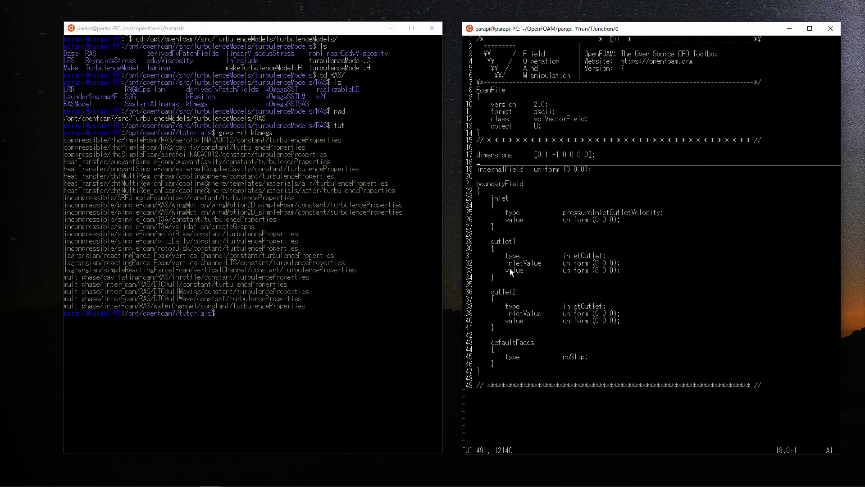
pyautogui.press('j')
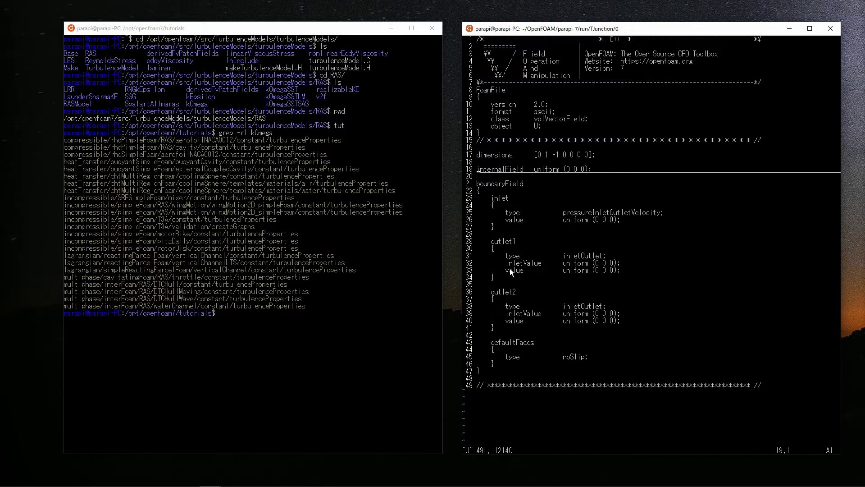
pyautogui.press('j')
pyautogui.press('j')
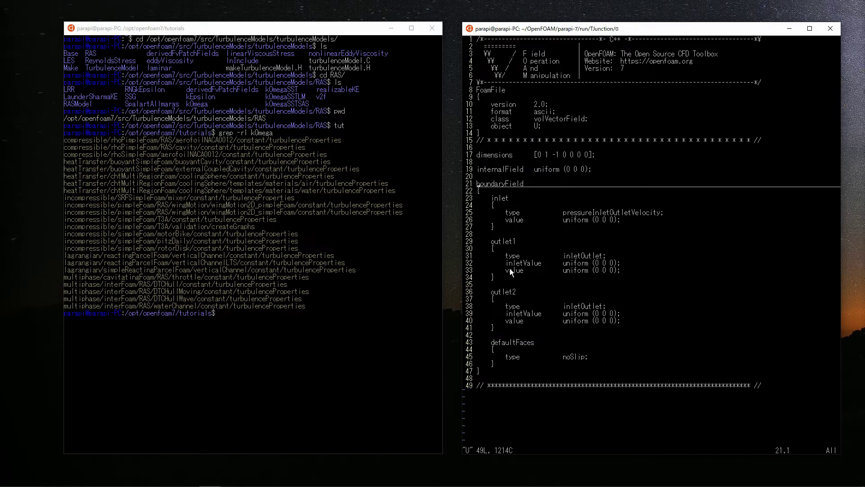
pyautogui.press('j')
pyautogui.press('j')
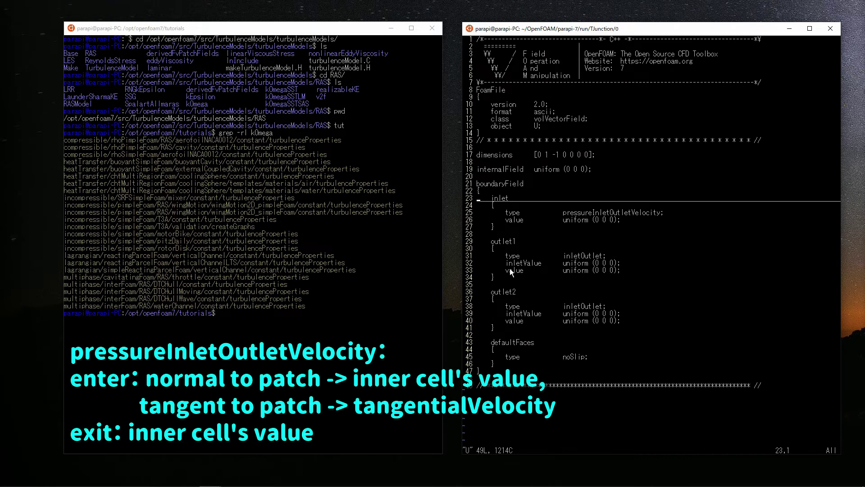
pyautogui.press('Down')
pyautogui.press('Down')
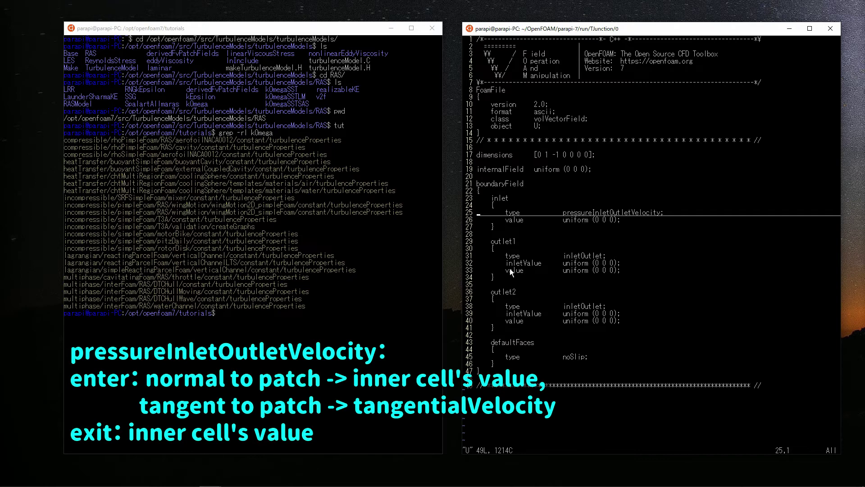
pyautogui.press('j')
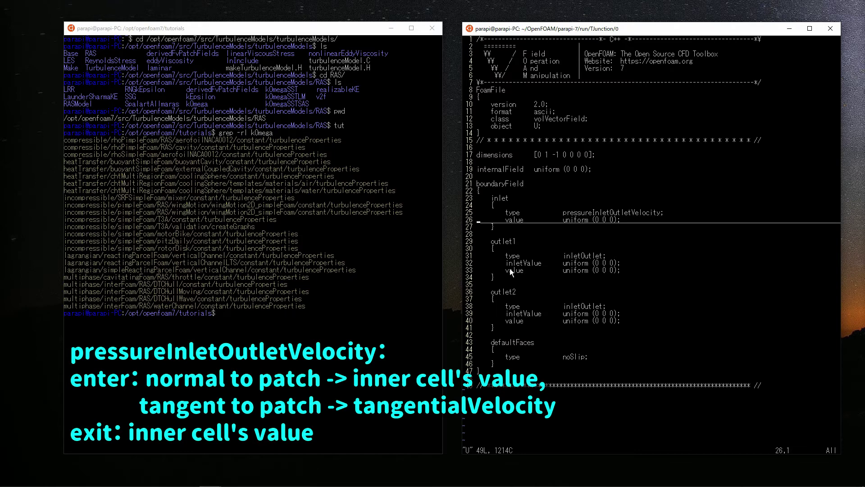
pyautogui.press('k')
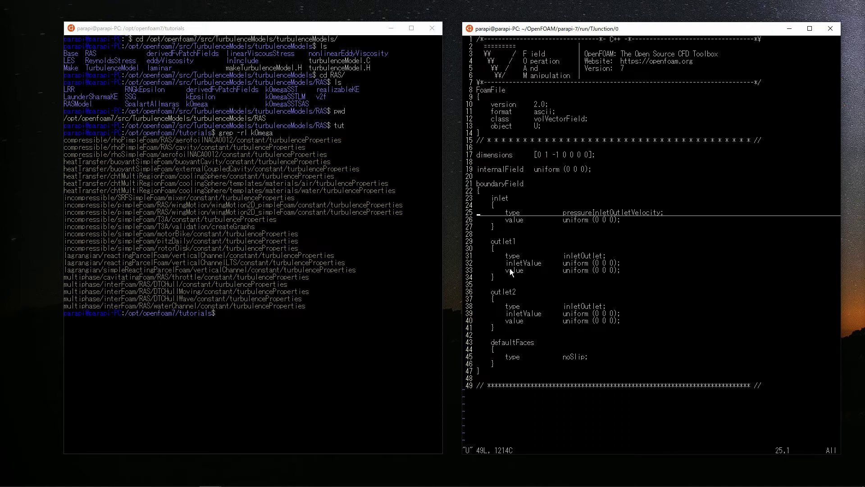
# - Review U's outlet1, outlet2 and defaultFaces patches, then quit the file with :q
pyautogui.press('Down')
pyautogui.press('Down')
pyautogui.press('Down')
pyautogui.press('Down')
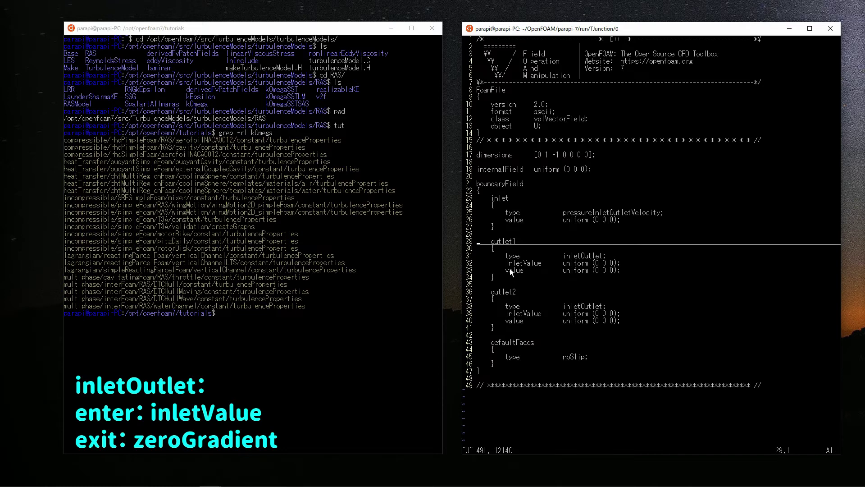
pyautogui.press('j')
pyautogui.press('j')
pyautogui.press('j')
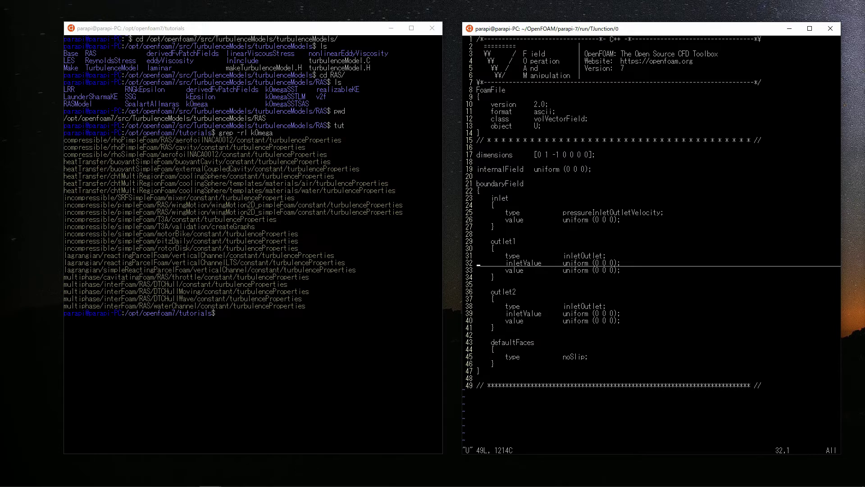
pyautogui.press('j')
pyautogui.press('j')
pyautogui.press('j')
pyautogui.press('j')
pyautogui.press('j')
pyautogui.press('j')
pyautogui.press('j')
pyautogui.press('j')
pyautogui.press('j')
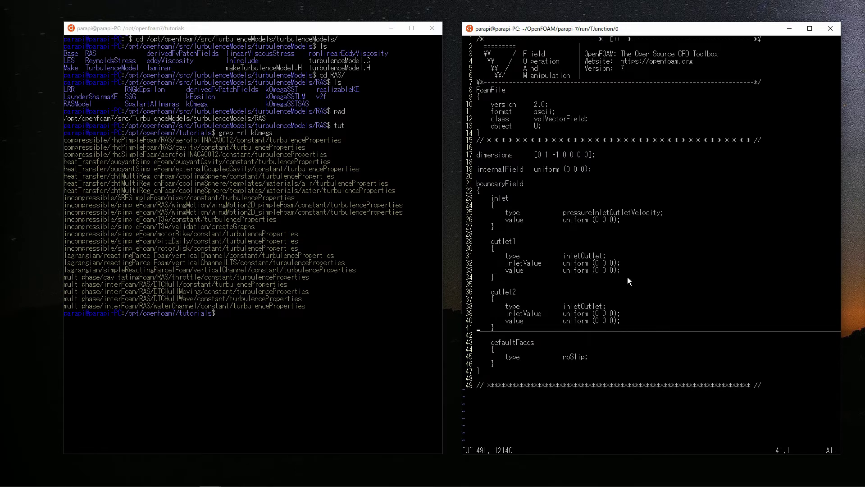
pyautogui.press('j')
pyautogui.press('j')
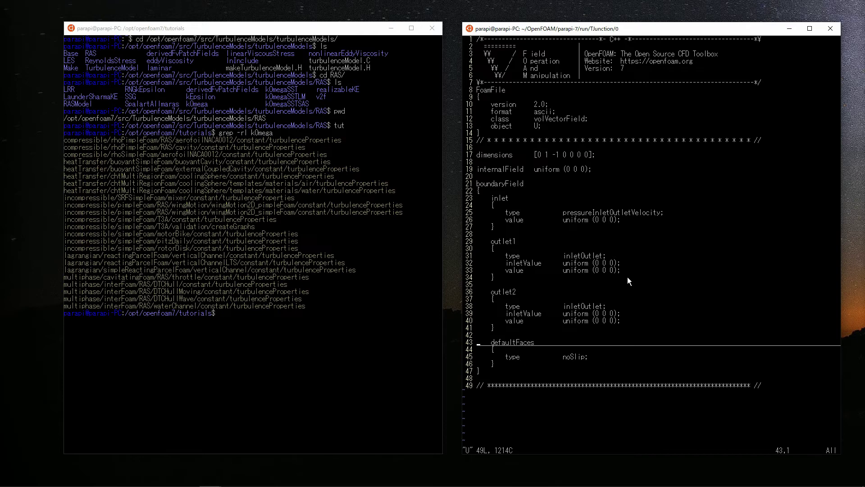
pyautogui.write(':q')
pyautogui.press('Return')
# - Open the p file and move down to the inlet's p0 table line
pyautogui.write('vi p')
pyautogui.press('Return')
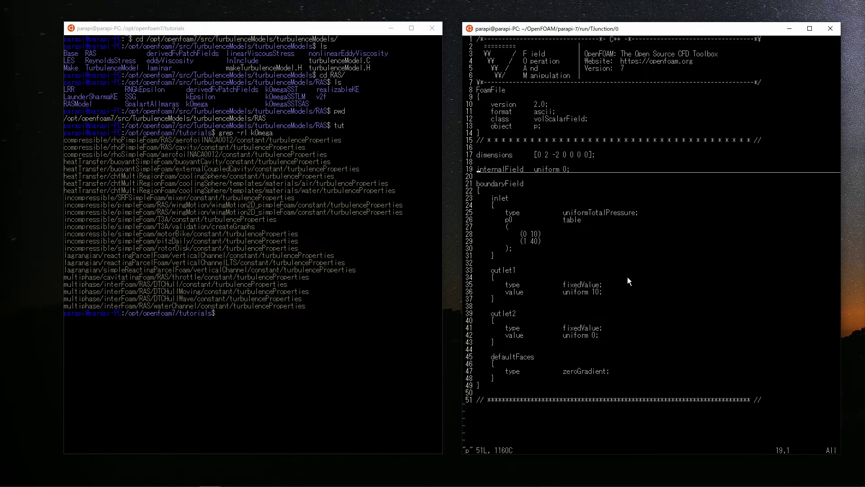
pyautogui.press('j')
pyautogui.press('j')
pyautogui.press('j')
pyautogui.press('j')
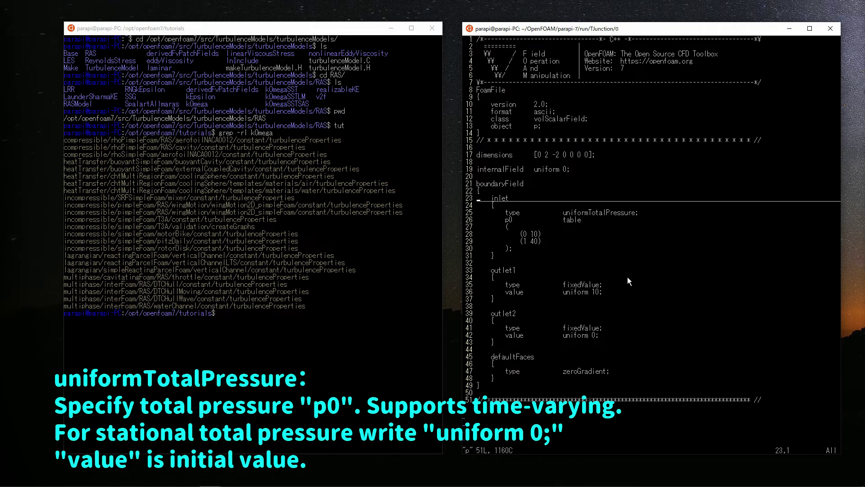
pyautogui.press('j')
pyautogui.press('j')
pyautogui.press('j')
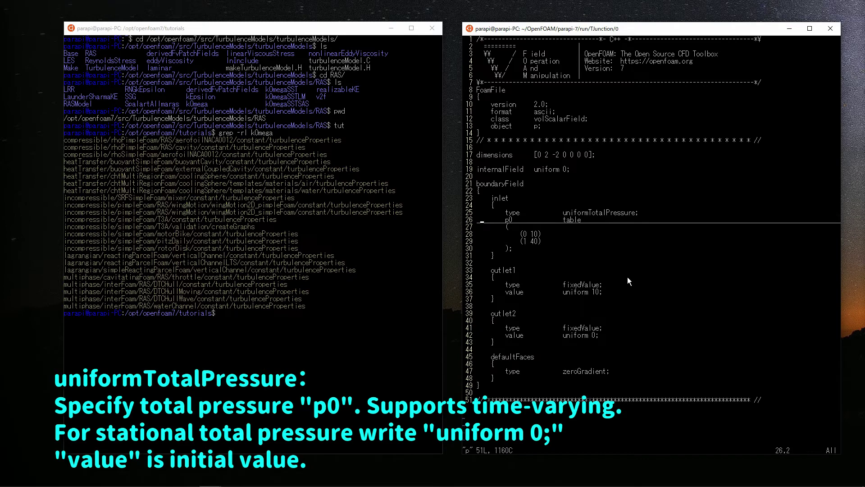
pyautogui.press('l')
pyautogui.press('l')
pyautogui.press('l')
pyautogui.press('j')
pyautogui.press('j')
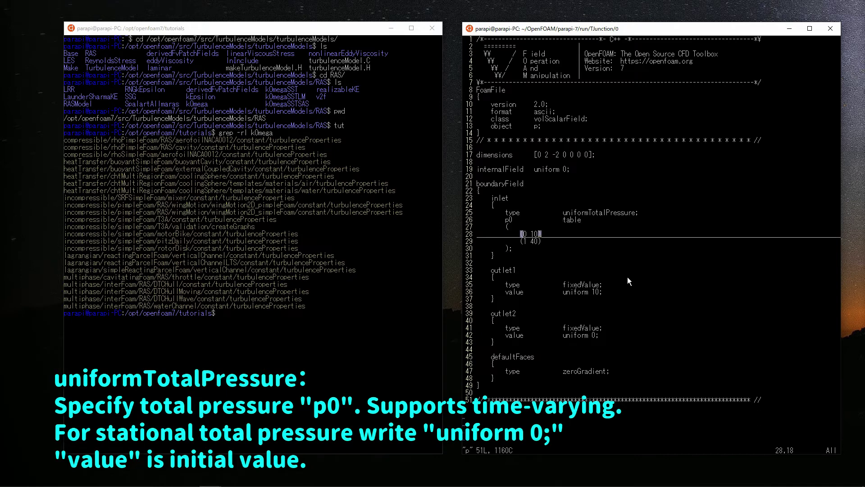
# - Try replacing p0's table with 'uniform 0', undo it, then inspect the (0 10) table entry
pyautogui.press('k')
pyautogui.press('k')
pyautogui.write('cwuniform')
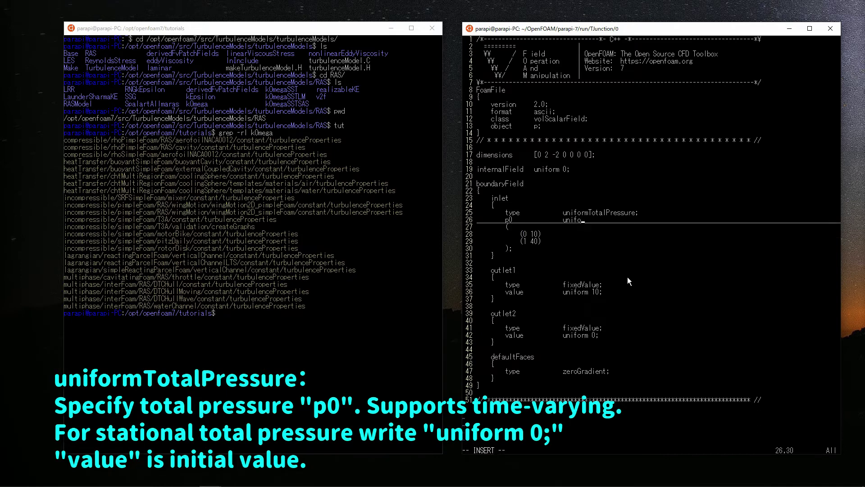
pyautogui.write(' 0;')
pyautogui.press('BackSpace')
pyautogui.press('BackSpace')
pyautogui.press('BackSpace')
pyautogui.press('BackSpace')
pyautogui.press('Escape')
pyautogui.press('p')
pyautogui.press('u')
pyautogui.press('u')
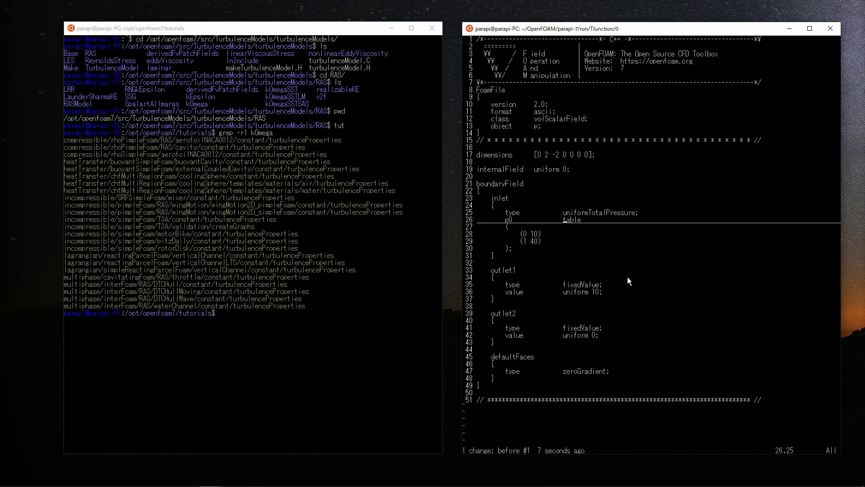
pyautogui.press('Down')
pyautogui.press('Down')
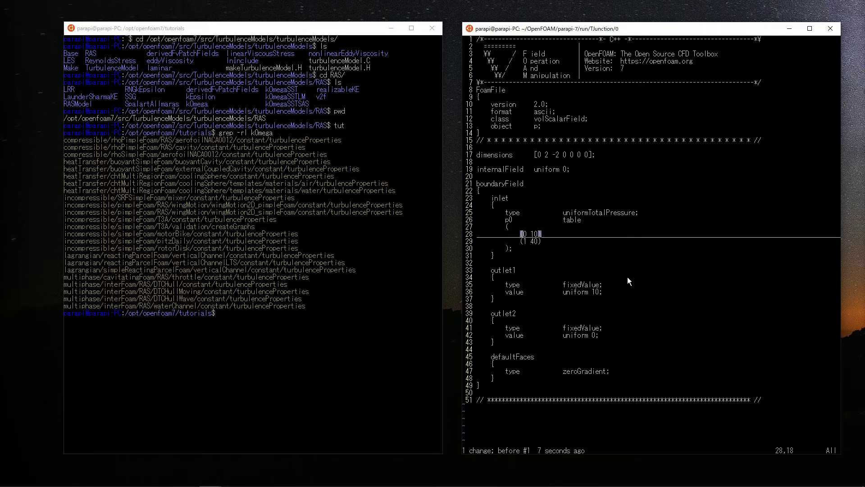
pyautogui.press('b')
pyautogui.press('b')
pyautogui.press('w')
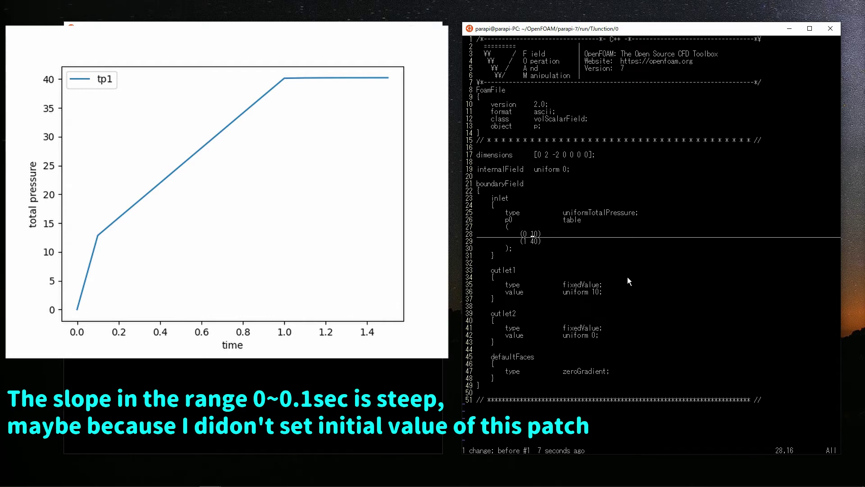
pyautogui.press('j')
pyautogui.press('j')
pyautogui.press('j')
pyautogui.press('j')
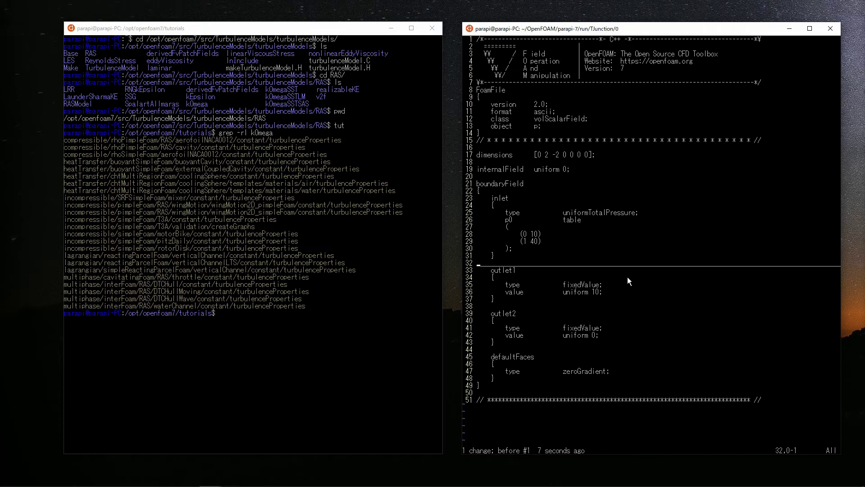
pyautogui.press('j')
pyautogui.press('j')
pyautogui.press('j')
pyautogui.press('j')
pyautogui.press('j')
pyautogui.press('w')
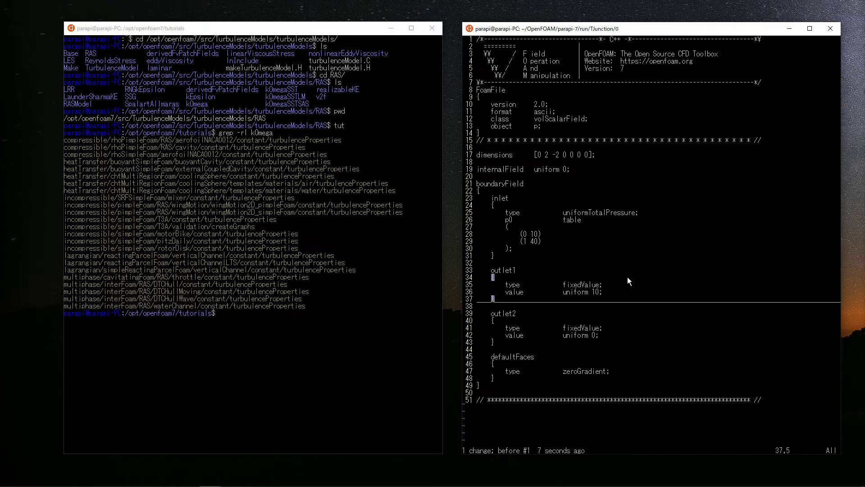
pyautogui.press('j')
pyautogui.press('j')
pyautogui.press('j')
pyautogui.press('j')
pyautogui.press('j')
pyautogui.press('j')
pyautogui.press('j')
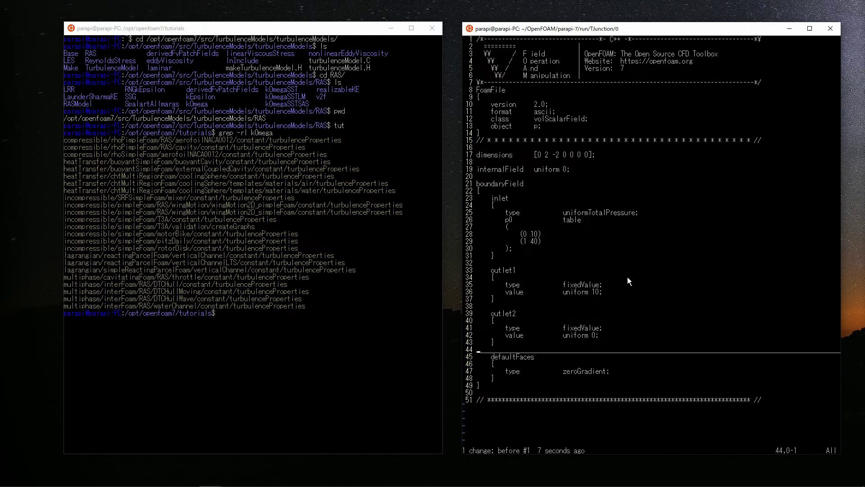
pyautogui.press('j')
pyautogui.press('e')
pyautogui.press('j')
pyautogui.press('j')
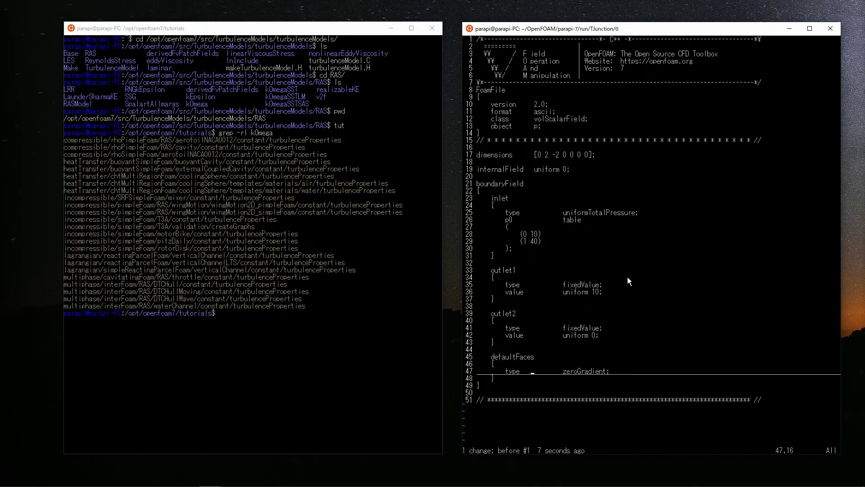
pyautogui.write(':q')
# - Close p, open nut, and read its internalField, calculated patches and nutkWallFunction wall entry
pyautogui.press('Return')
pyautogui.write('vi nut')
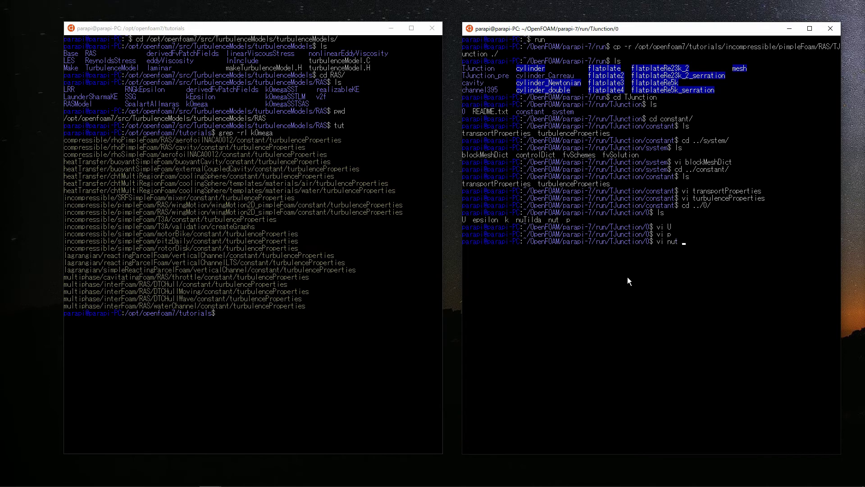
pyautogui.press('Return')
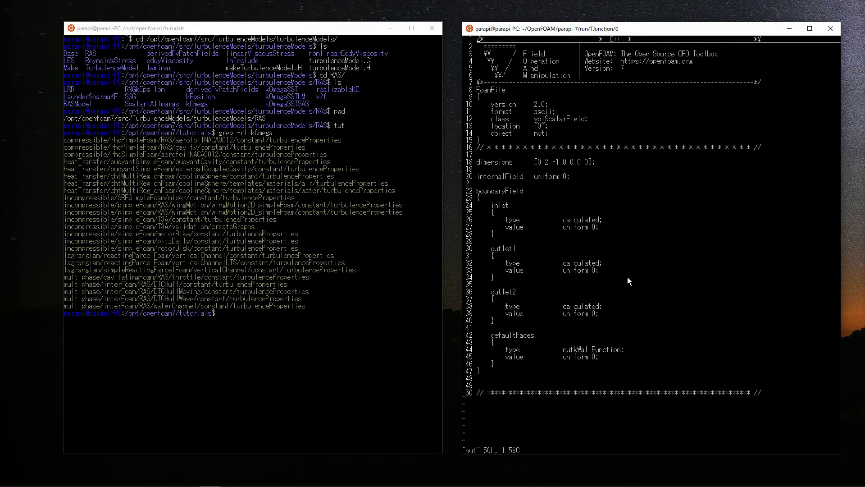
pyautogui.press('j')
pyautogui.press('j')
pyautogui.press('j')
pyautogui.press('j')
pyautogui.press('j')
pyautogui.press('j')
pyautogui.press('j')
pyautogui.press('j')
pyautogui.press('j')
pyautogui.press('j')
pyautogui.press('j')
pyautogui.press('j')
pyautogui.press('j')
pyautogui.press('j')
pyautogui.press('j')
pyautogui.press('j')
pyautogui.press('j')
pyautogui.press('j')
pyautogui.press('j')
pyautogui.press('j')
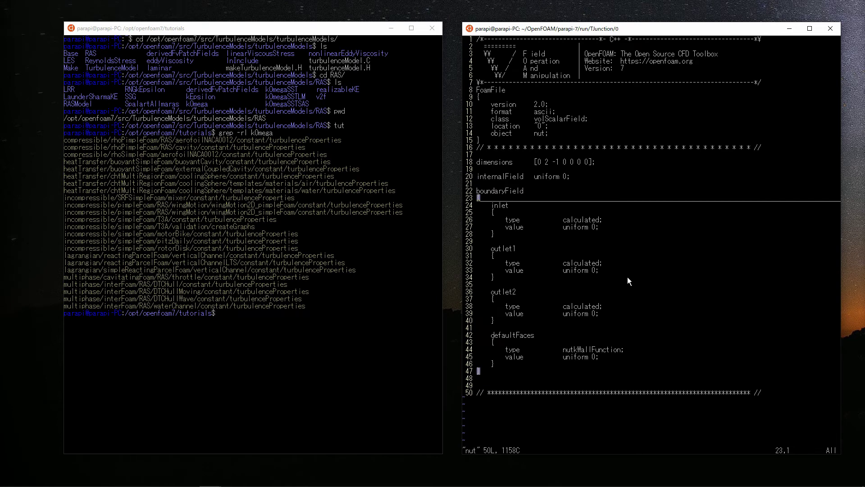
pyautogui.press('k')
pyautogui.press('k')
pyautogui.press('k')
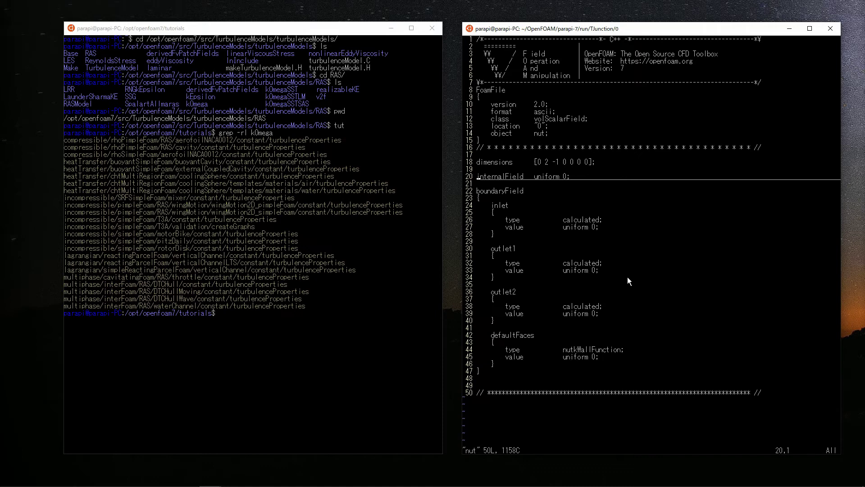
pyautogui.press('j')
pyautogui.press('j')
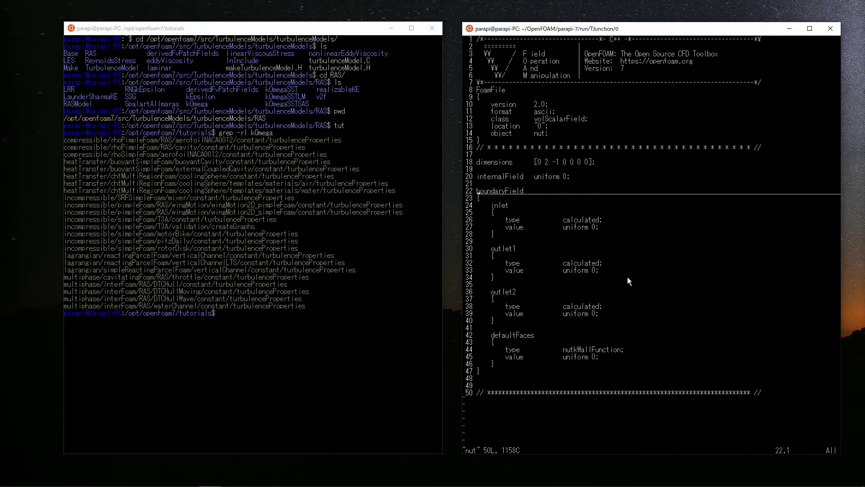
pyautogui.press('j')
pyautogui.press('j')
pyautogui.press('j')
pyautogui.press('j')
pyautogui.press('j')
pyautogui.press('j')
pyautogui.press('j')
pyautogui.press('j')
pyautogui.press('j')
pyautogui.press('j')
pyautogui.press('j')
pyautogui.press('j')
pyautogui.press('j')
pyautogui.press('j')
pyautogui.press('j')
pyautogui.press('j')
pyautogui.press('j')
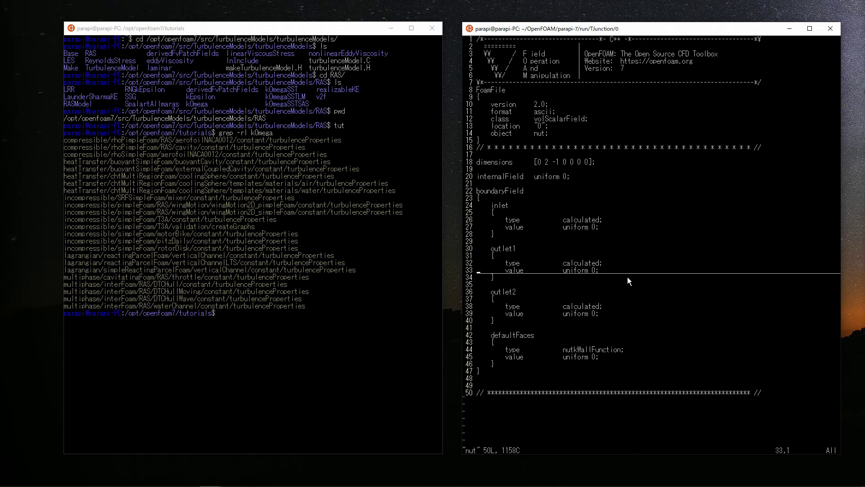
pyautogui.press('j')
pyautogui.press('j')
pyautogui.press('j')
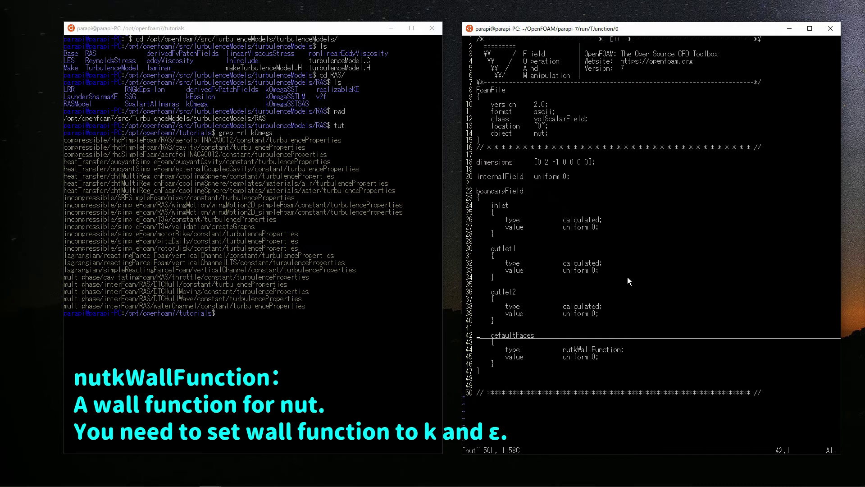
pyautogui.press('j')
pyautogui.press('j')
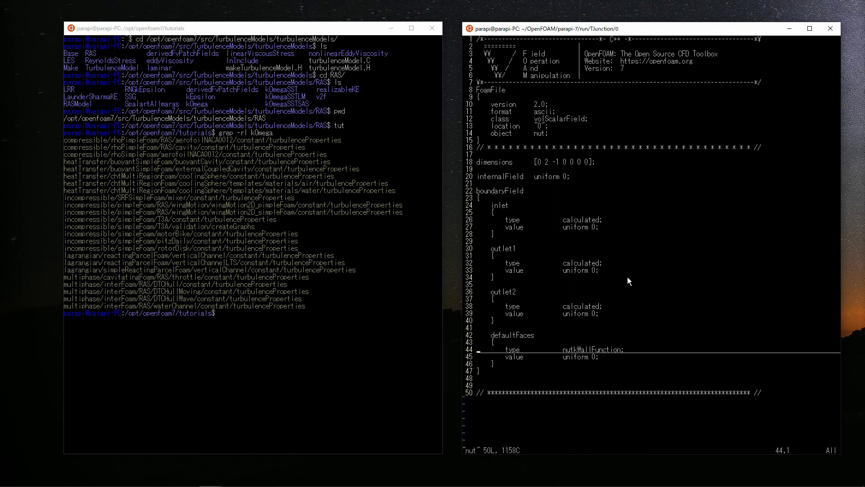
# - Quit nut, open k in vi, and check its internalField and boundaryField inlet settings
pyautogui.write(':q')
pyautogui.press('Return')
pyautogui.write('vi k')
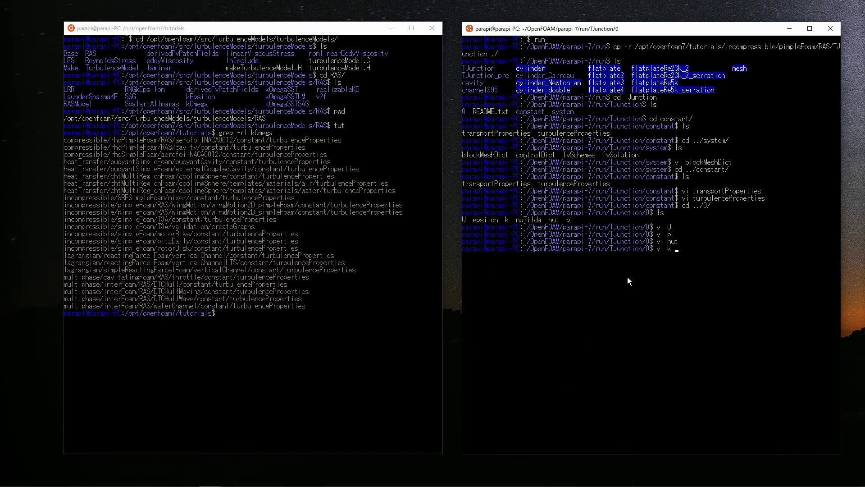
pyautogui.press('Return')
pyautogui.press('j')
pyautogui.press('j')
pyautogui.press('j')
pyautogui.press('j')
pyautogui.press('j')
pyautogui.press('j')
pyautogui.press('j')
pyautogui.press('j')
pyautogui.press('j')
pyautogui.press('j')
pyautogui.press('j')
pyautogui.press('j')
pyautogui.press('j')
pyautogui.press('j')
pyautogui.press('j')
pyautogui.press('j')
pyautogui.press('j')
pyautogui.press('j')
pyautogui.press('j')
pyautogui.press('j')
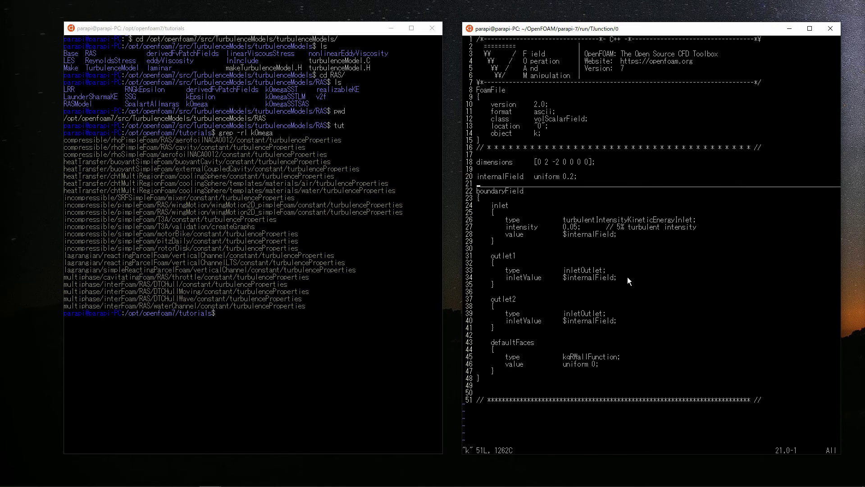
pyautogui.press('j')
pyautogui.press('j')
pyautogui.press('k')
pyautogui.press('k')
pyautogui.press('k')
pyautogui.press('k')
pyautogui.press('k')
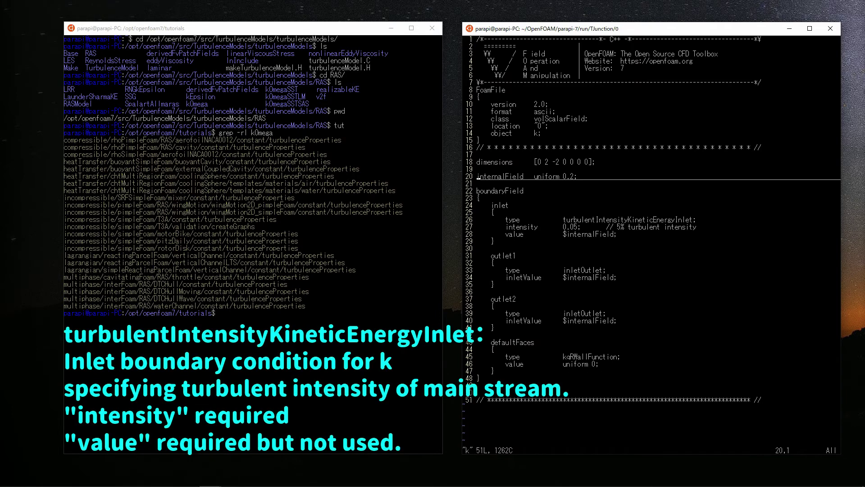
pyautogui.click(639, 232)
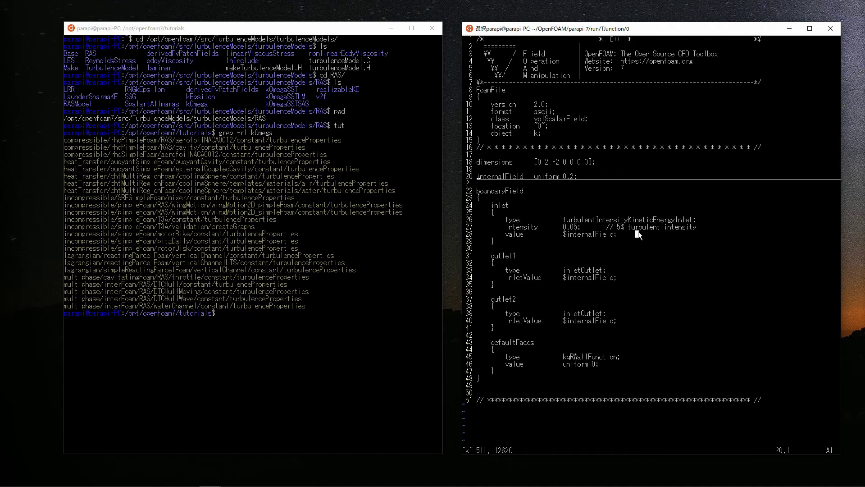
# - Move down to the k file's defaultFaces entry, which uses kqRWallFunction with value uniform 0
pyautogui.press('Escape')
pyautogui.press('j')
pyautogui.press('j')
pyautogui.press('j')
pyautogui.press('j')
pyautogui.press('j')
pyautogui.press('j')
pyautogui.press('j')
pyautogui.press('j')
pyautogui.press('j')
pyautogui.press('j')
pyautogui.press('j')
pyautogui.press('j')
pyautogui.press('j')
pyautogui.press('j')
pyautogui.press('j')
pyautogui.press('j')
pyautogui.press('j')
pyautogui.press('j')
pyautogui.press('j')
pyautogui.press('j')
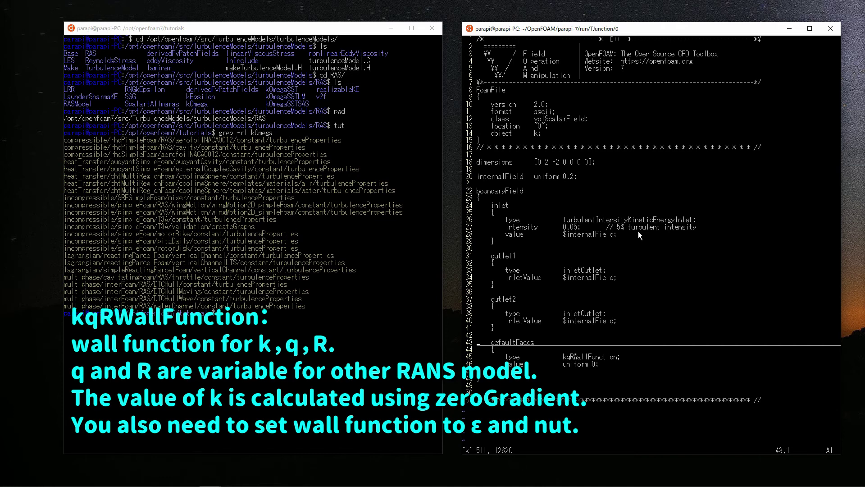
# - Close the k file and open epsilon in vi to check its dimensions and internalField 200
pyautogui.write(':q')
pyautogui.press('Return')
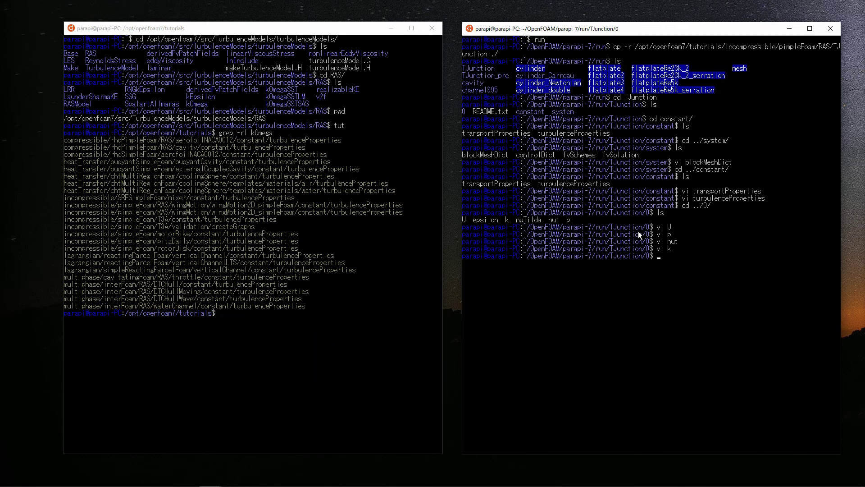
pyautogui.write('vi epsilon')
pyautogui.press('Return')
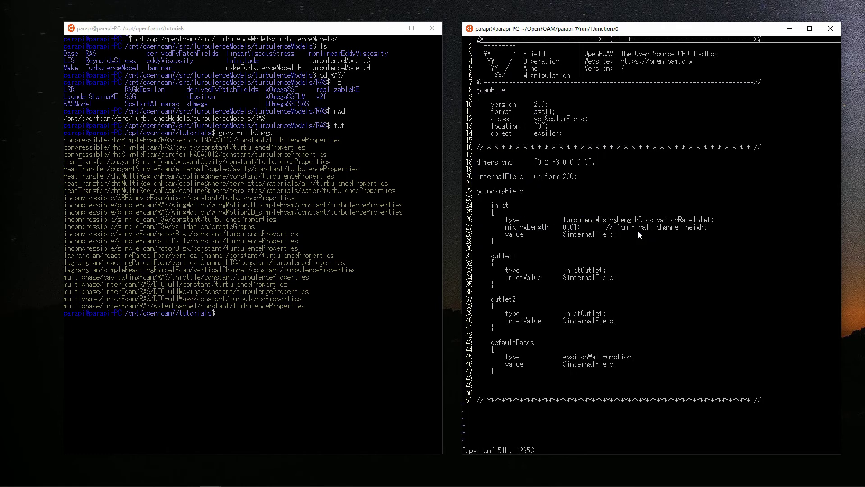
pyautogui.press('Down')
pyautogui.press('Down')
pyautogui.press('Down')
pyautogui.press('Down')
pyautogui.press('Down')
pyautogui.press('Down')
pyautogui.press('Down')
pyautogui.press('Down')
pyautogui.press('Down')
pyautogui.press('Down')
pyautogui.press('Down')
pyautogui.press('Down')
pyautogui.press('Down')
pyautogui.press('Down')
pyautogui.press('Down')
pyautogui.press('Down')
pyautogui.press('Down')
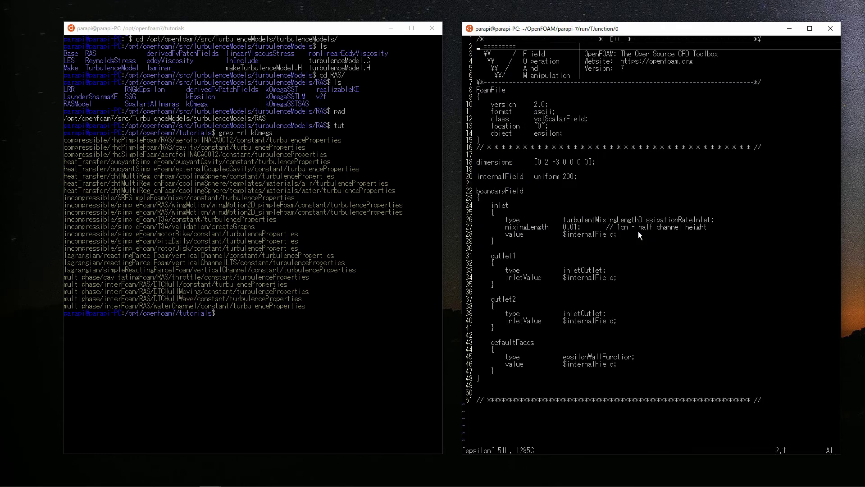
pyautogui.press('Down')
pyautogui.press('Down')
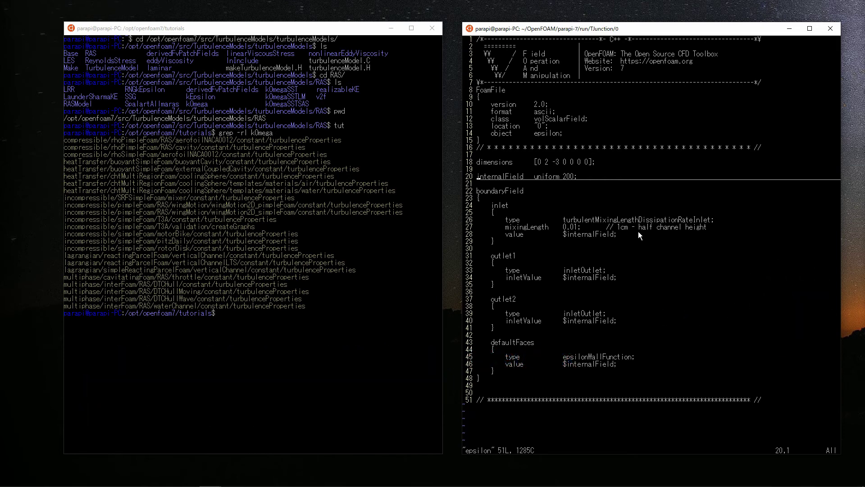
# - Move down to epsilon's defaultFaces entry, which uses epsilonWallFunction with value $internalField
pyautogui.press('j')
pyautogui.press('j')
pyautogui.press('j')
pyautogui.press('j')
pyautogui.press('j')
pyautogui.press('j')
pyautogui.press('j')
pyautogui.press('j')
pyautogui.press('j')
pyautogui.press('j')
pyautogui.press('j')
pyautogui.press('j')
pyautogui.press('j')
pyautogui.press('j')
pyautogui.press('j')
pyautogui.press('j')
pyautogui.press('j')
pyautogui.press('j')
pyautogui.press('j')
pyautogui.press('j')
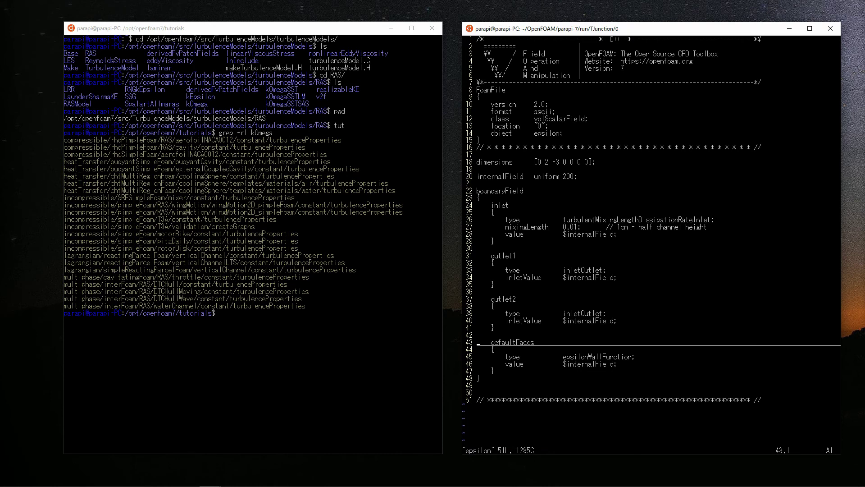
# - Close the epsilon file and open the case's system/controlDict in vi
pyautogui.write(':q')
pyautogui.press('Return')
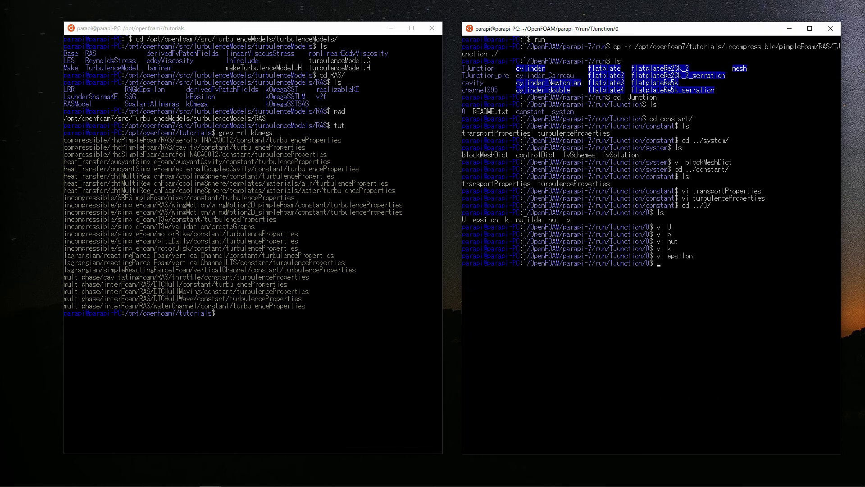
pyautogui.write('cd ../system/')
pyautogui.press('Return')
pyautogui.write('vi controlDict')
pyautogui.press('Return')
# - Review controlDict's pimpleFoam solver, endTime 1.5, deltaT 0.001, maxCo 5 and writeInterval 0.1
pyautogui.press('Down')
pyautogui.press('Down')
pyautogui.press('Down')
pyautogui.press('Down')
pyautogui.press('Down')
pyautogui.press('Down')
pyautogui.press('Down')
pyautogui.press('Down')
pyautogui.press('Down')
pyautogui.press('Down')
pyautogui.press('Down')
pyautogui.press('Down')
pyautogui.press('Down')
pyautogui.press('Down')
pyautogui.press('Down')
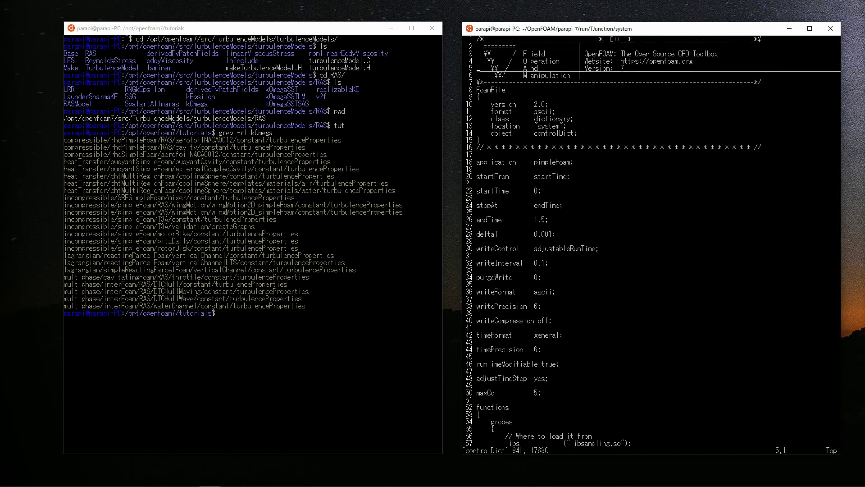
pyautogui.press('Down')
pyautogui.press('Down')
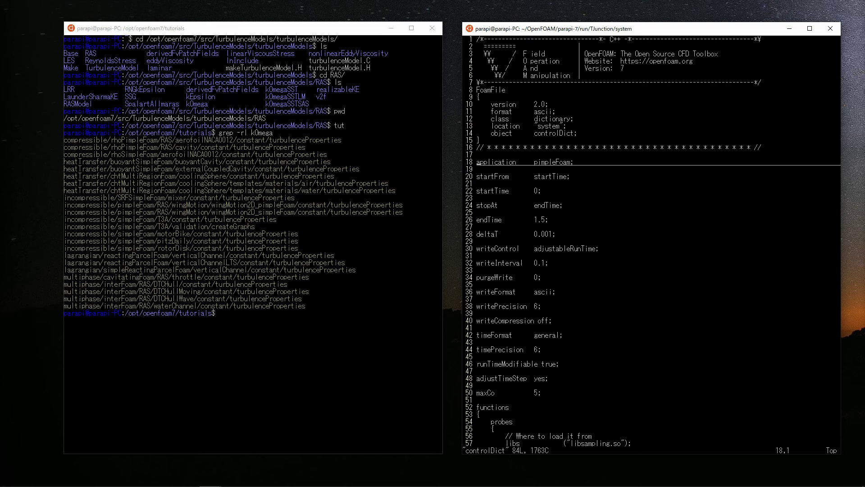
pyautogui.press('Down')
pyautogui.press('Down')
pyautogui.press('Down')
pyautogui.press('Down')
pyautogui.press('Down')
pyautogui.press('Down')
pyautogui.press('Down')
pyautogui.press('Down')
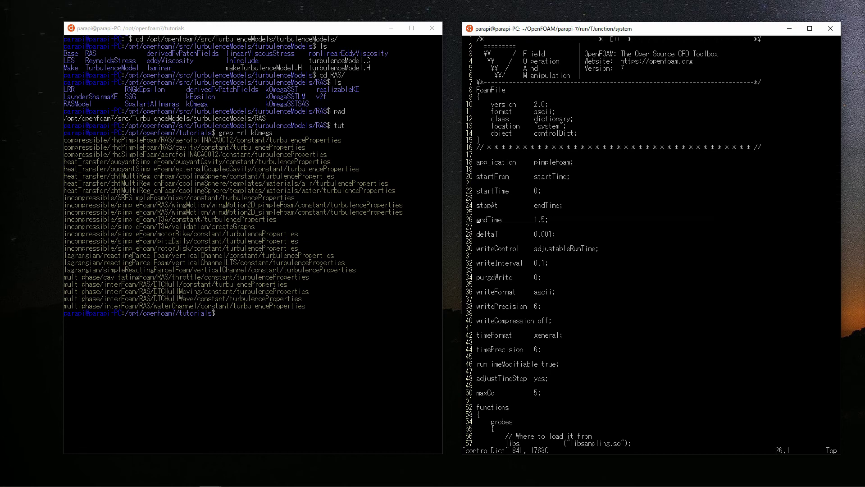
pyautogui.press('Down')
pyautogui.press('Down')
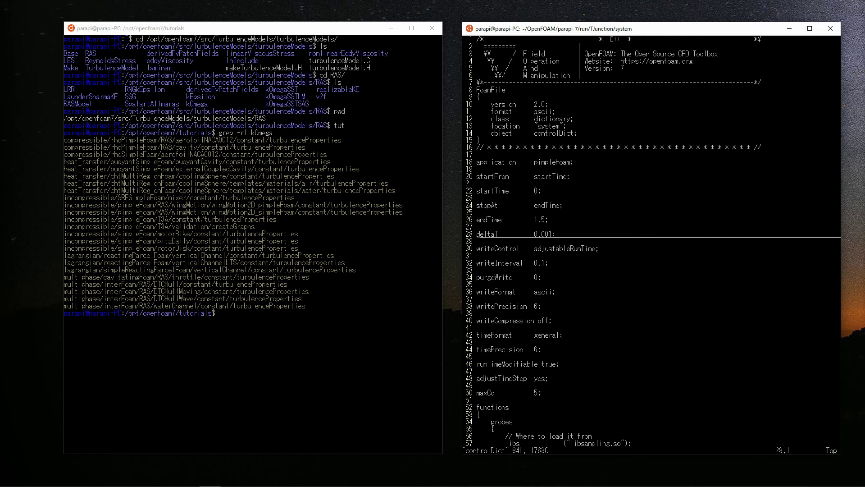
pyautogui.press('Down')
pyautogui.press('Down')
pyautogui.press('Down')
pyautogui.press('Down')
pyautogui.press('Down')
pyautogui.press('Down')
pyautogui.press('Down')
pyautogui.press('Down')
pyautogui.press('Down')
pyautogui.press('Down')
pyautogui.press('Down')
pyautogui.press('Down')
pyautogui.press('Down')
pyautogui.press('Down')
pyautogui.press('Down')
pyautogui.press('Down')
pyautogui.press('Down')
pyautogui.press('Down')
pyautogui.press('Down')
pyautogui.press('Down')
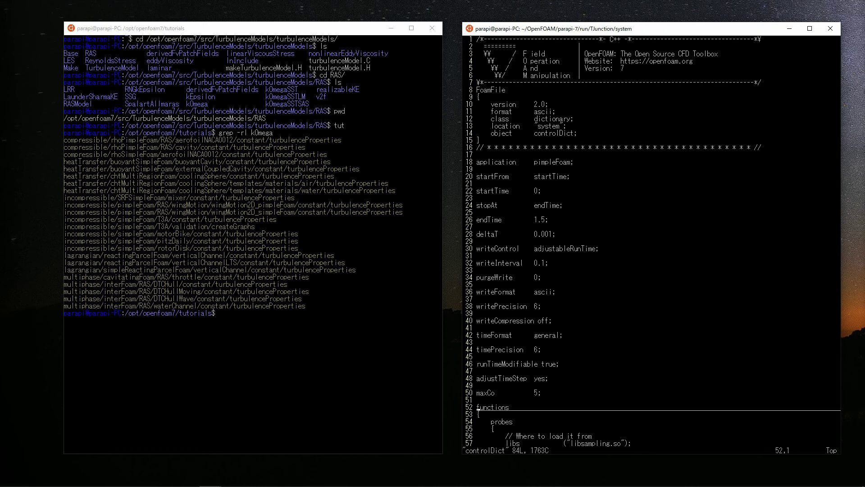
pyautogui.press('Up')
pyautogui.press('Up')
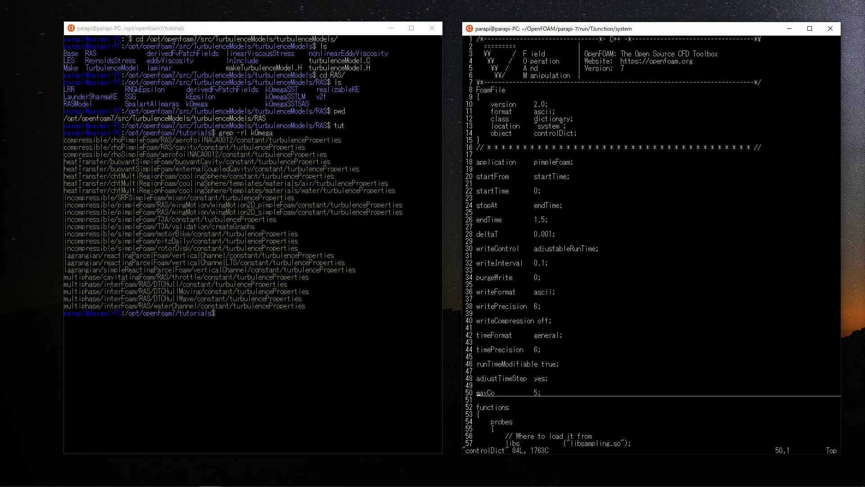
pyautogui.press('k')
pyautogui.press('k')
pyautogui.press('k')
pyautogui.press('k')
pyautogui.press('k')
pyautogui.press('k')
pyautogui.press('k')
pyautogui.press('k')
pyautogui.press('k')
pyautogui.press('k')
pyautogui.press('k')
pyautogui.press('k')
pyautogui.press('k')
pyautogui.press('k')
pyautogui.press('k')
pyautogui.press('k')
pyautogui.press('k')
pyautogui.press('k')
pyautogui.press('k')
pyautogui.press('k')
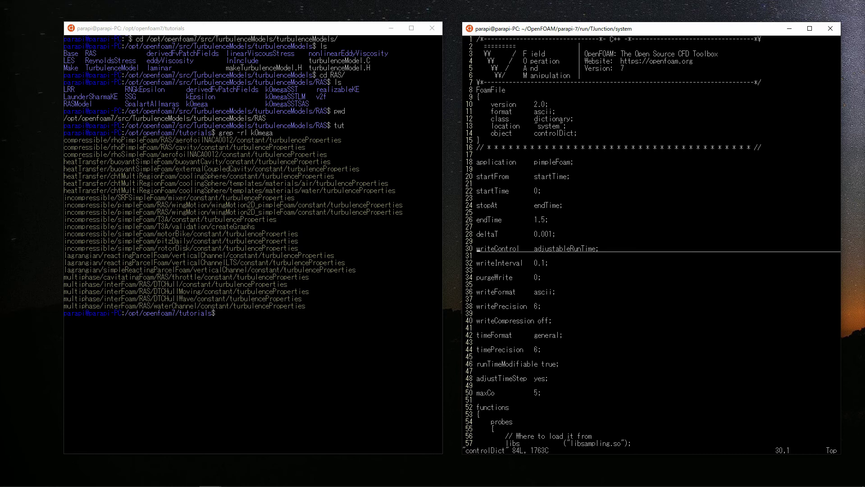
pyautogui.press('j')
pyautogui.press('j')
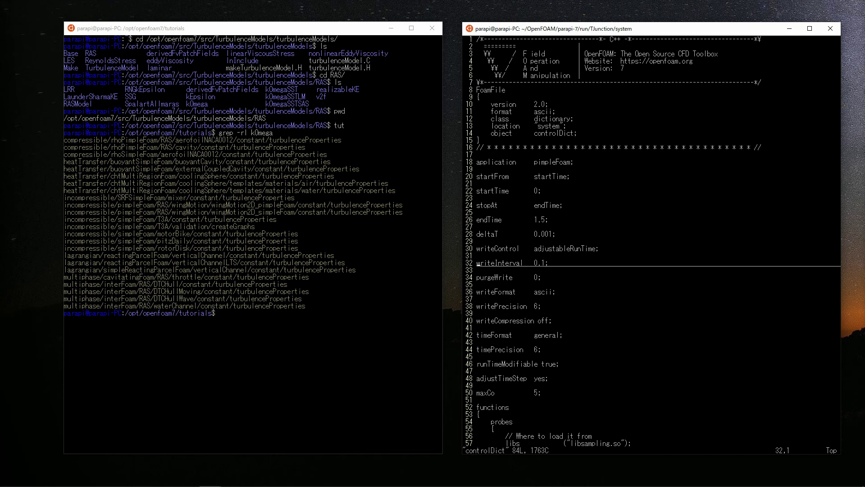
# - Check the probes function, which samples p and U at inlet, outlet1, outlet2 and central block
pyautogui.press('j')
pyautogui.press('j')
pyautogui.press('j')
pyautogui.press('j')
pyautogui.press('j')
pyautogui.press('j')
pyautogui.press('j')
pyautogui.press('j')
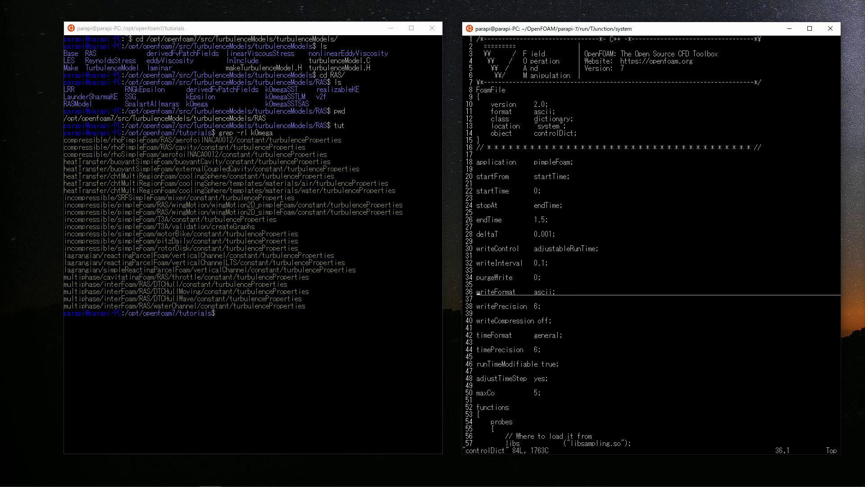
pyautogui.press('j')
pyautogui.press('j')
pyautogui.press('j')
pyautogui.press('j')
pyautogui.press('j')
pyautogui.press('j')
pyautogui.press('j')
pyautogui.press('j')
pyautogui.press('j')
pyautogui.press('j')
pyautogui.press('j')
pyautogui.press('j')
pyautogui.press('j')
pyautogui.press('j')
pyautogui.press('j')
pyautogui.press('j')
pyautogui.press('j')
pyautogui.press('j')
pyautogui.press('j')
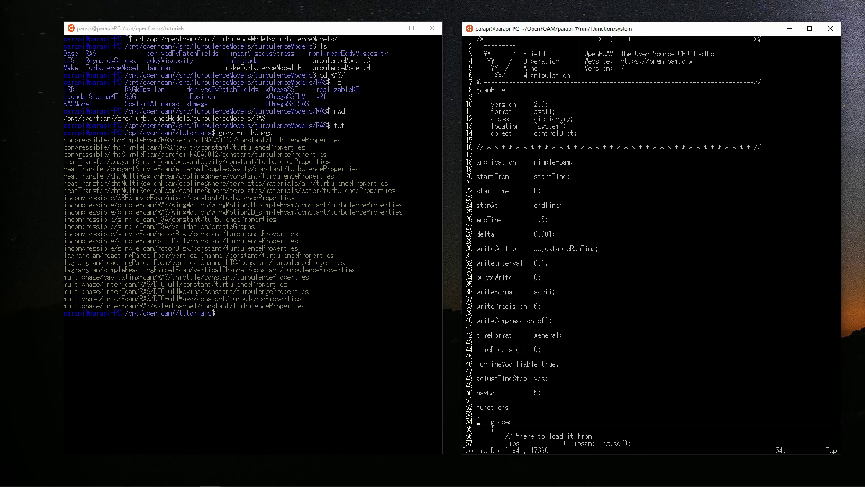
pyautogui.press('j')
pyautogui.press('j')
pyautogui.press('j')
pyautogui.press('j')
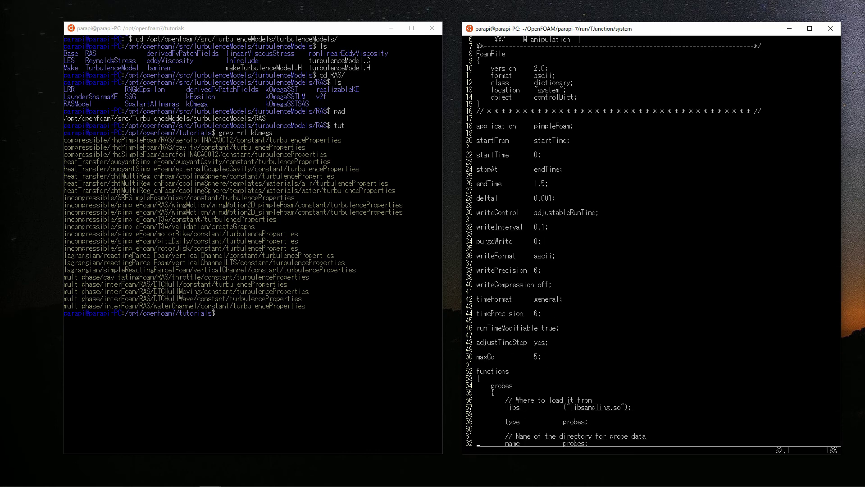
pyautogui.press('j')
pyautogui.press('j')
pyautogui.press('j')
pyautogui.press('j')
pyautogui.press('k')
pyautogui.press('k')
pyautogui.press('k')
pyautogui.press('k')
pyautogui.press('k')
pyautogui.press('k')
pyautogui.press('k')
pyautogui.press('k')
pyautogui.press('k')
pyautogui.press('k')
pyautogui.press('k')
pyautogui.press('k')
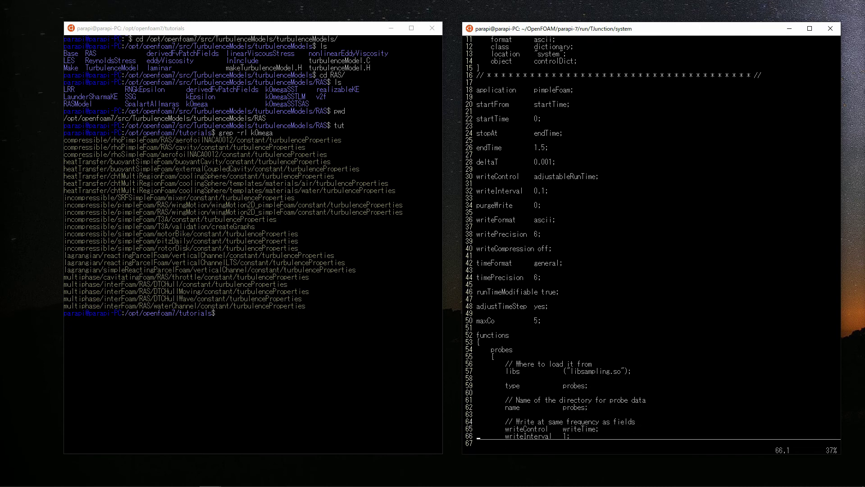
pyautogui.press('k')
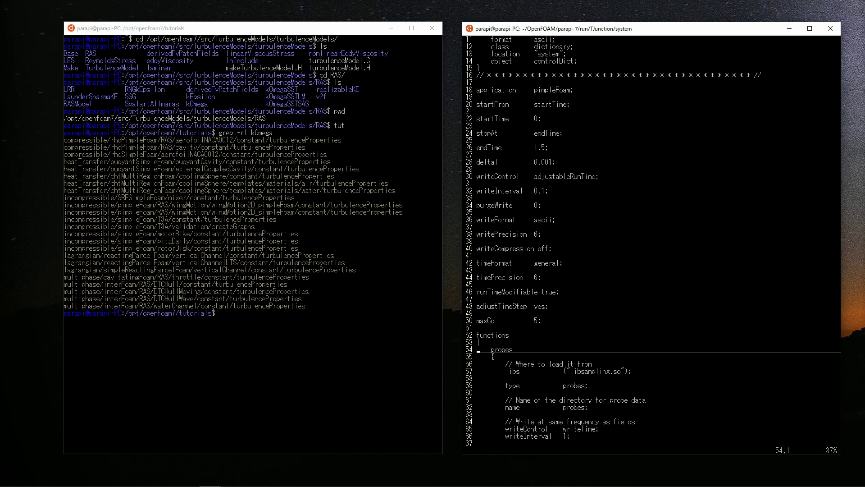
pyautogui.press('j')
pyautogui.press('j')
pyautogui.press('j')
pyautogui.press('j')
pyautogui.press('j')
pyautogui.press('j')
pyautogui.press('j')
pyautogui.press('j')
pyautogui.press('j')
pyautogui.press('j')
pyautogui.press('j')
pyautogui.press('j')
pyautogui.press('j')
pyautogui.press('j')
pyautogui.press('j')
pyautogui.press('j')
pyautogui.press('j')
pyautogui.press('j')
pyautogui.press('j')
pyautogui.press('j')
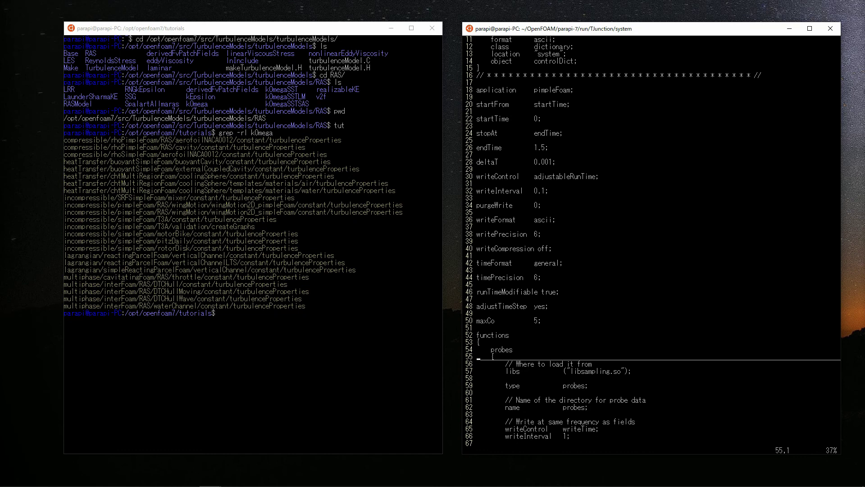
pyautogui.press('k')
pyautogui.press('k')
pyautogui.press('k')
pyautogui.press('k')
pyautogui.press('k')
pyautogui.press('k')
pyautogui.press('k')
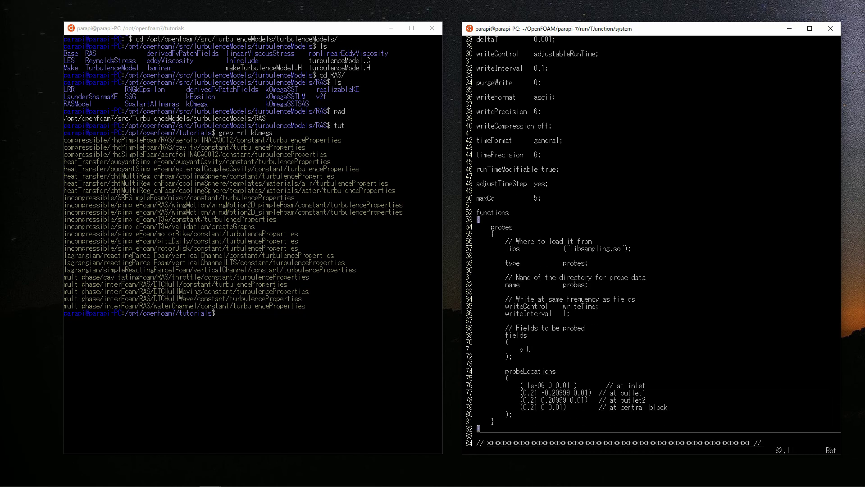
pyautogui.press('k')
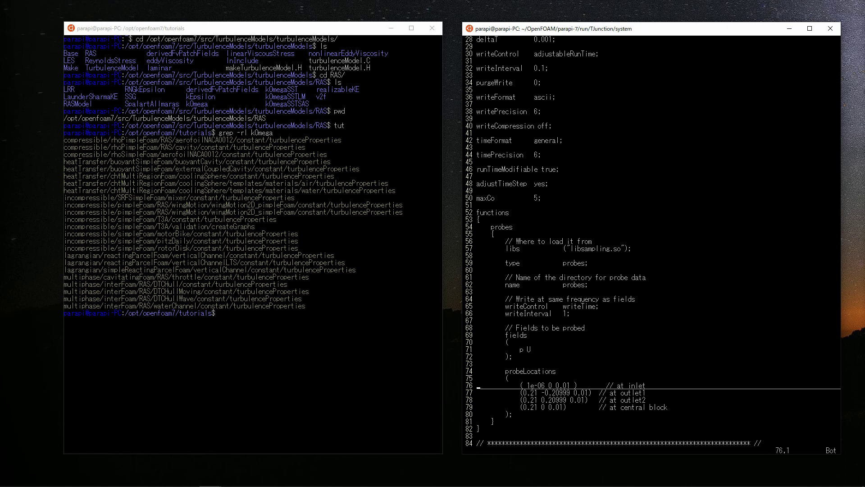
# - Quit controlDict, return to the TJunction case folder and generate the mesh with blockMesh
pyautogui.press('k')
pyautogui.press('k')
pyautogui.press('k')
pyautogui.press('k')
pyautogui.write(':')
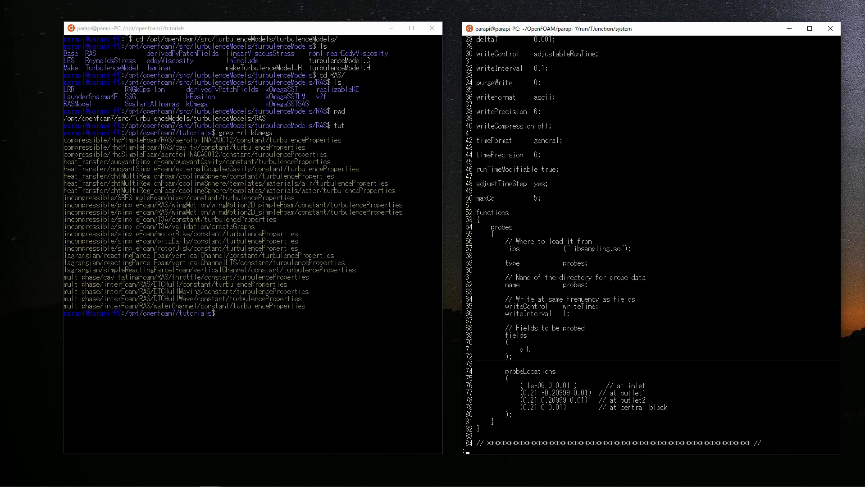
pyautogui.write('q')
pyautogui.press('Return')
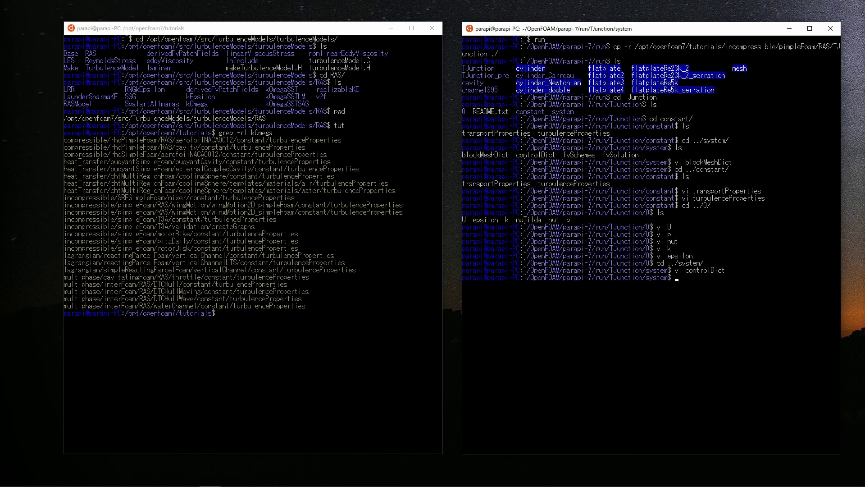
pyautogui.write('cd ../')
pyautogui.press('Return')
pyautogui.write('block')
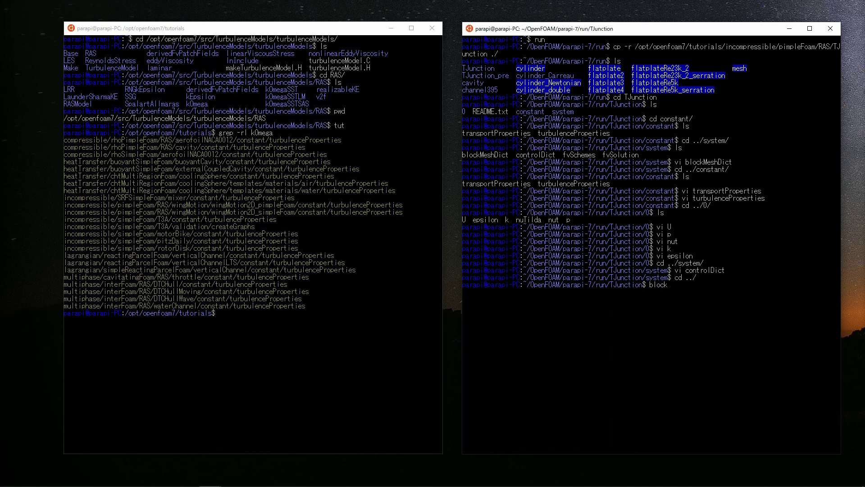
pyautogui.write('Mesh')
pyautogui.press('Return')
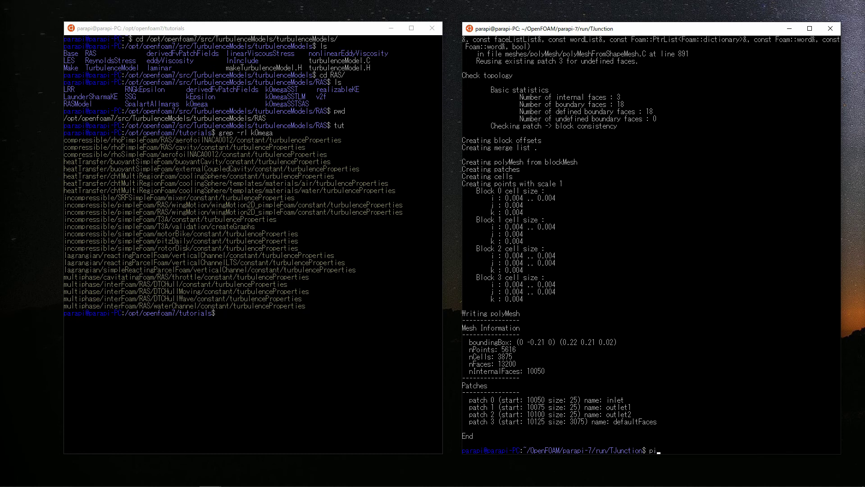
# - List the case folder, then run pimpleFoam in the background to 'log' and follow it to Time = 1.5
pyautogui.write('ls')
pyautogui.press('Return')
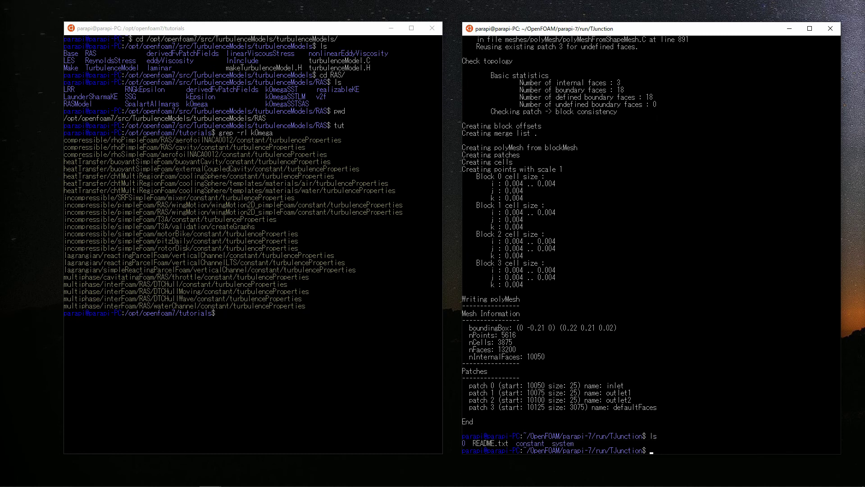
pyautogui.write('pimpleFoam > log &')
pyautogui.press('Return')
pyautogui.write('tail -f l')
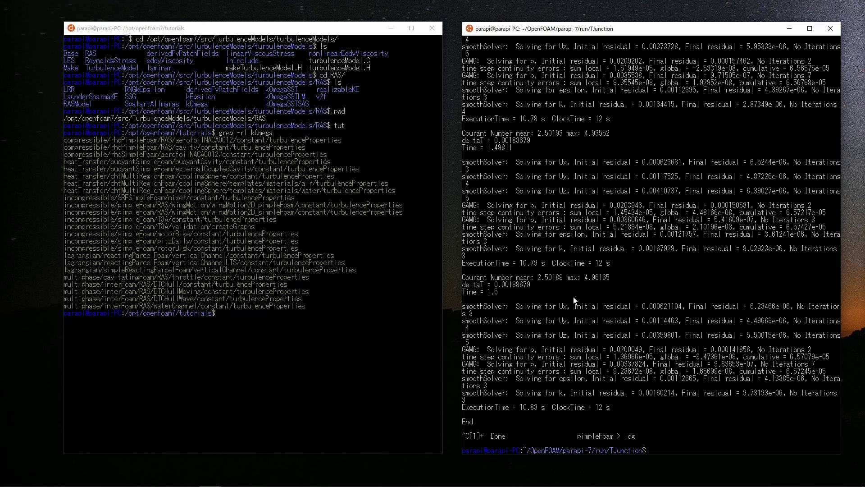
pyautogui.write('paraFoam &')
# - Launch ParaView with the TJunction case maximised, rotated into 3-D, at final time 1.5
pyautogui.press('Return')
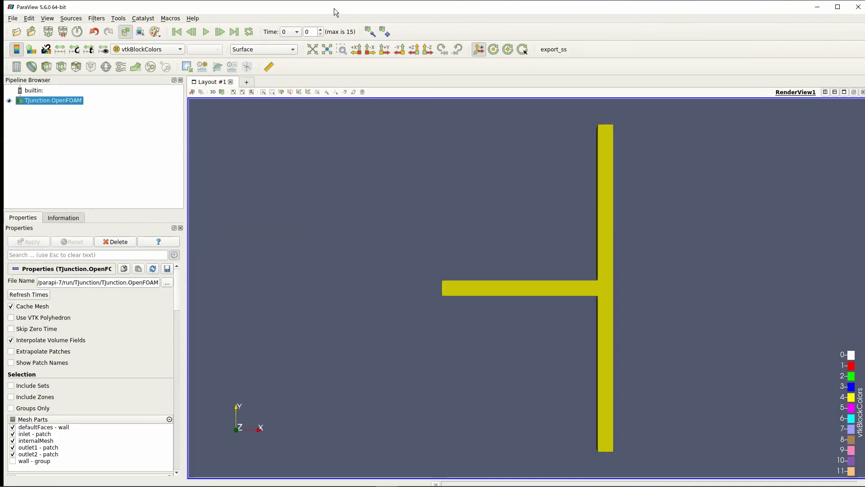
pyautogui.doubleClick(334, 8)
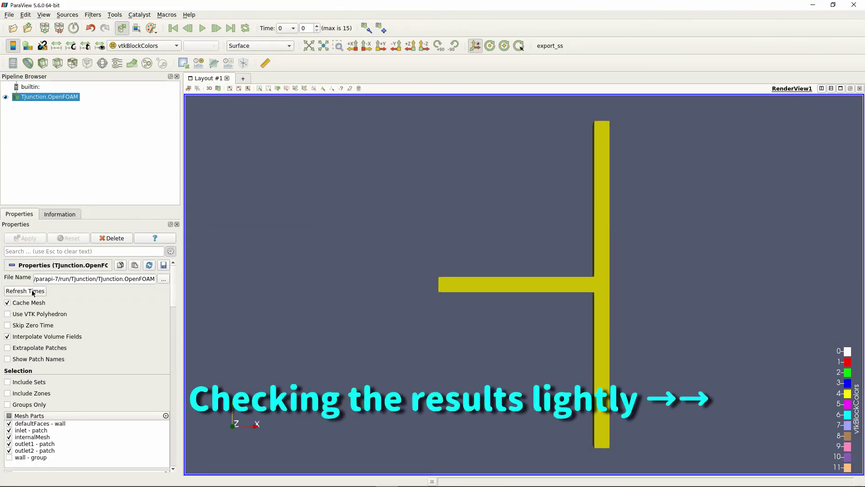
pyautogui.moveTo(496, 202); pyautogui.dragTo(523, 190)
pyautogui.click(145, 45)
pyautogui.click(135, 27)
pyautogui.scroll(-10, 58, 295)
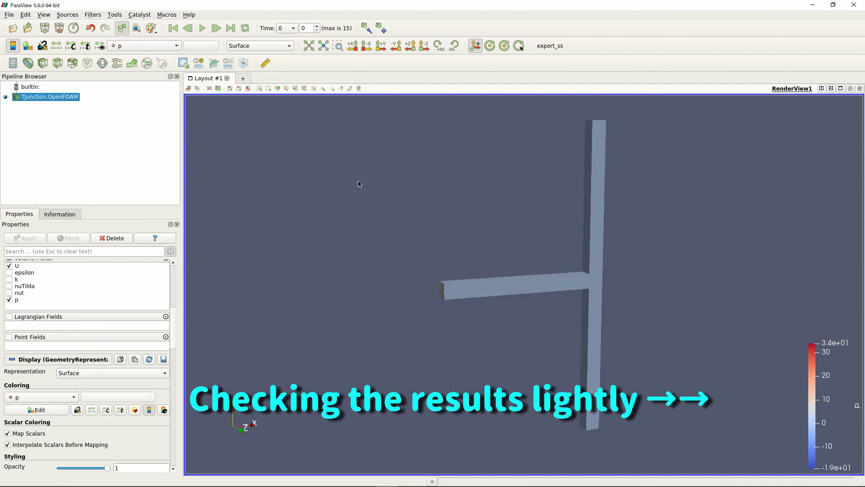
pyautogui.click(230, 27)
# - Load the epsilon, k and nut fields, colour the T-junction by k, and rotate it
pyautogui.click(9, 273)
pyautogui.click(9, 293)
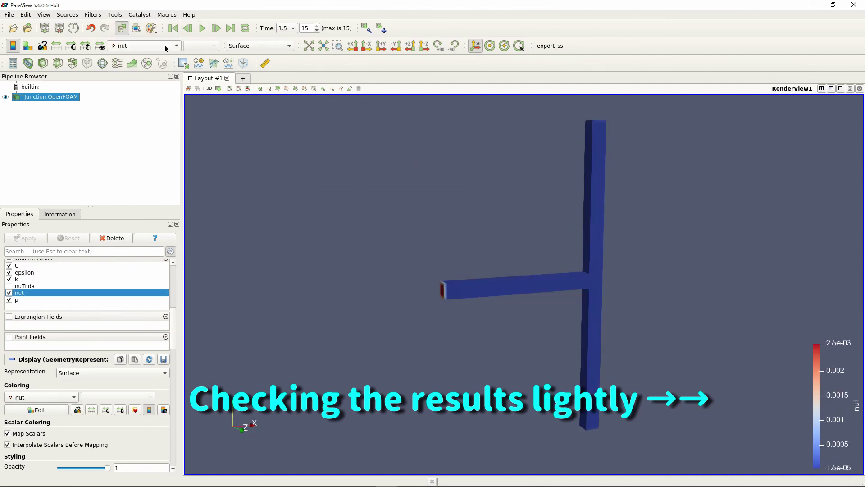
pyautogui.scroll(-2, 86, 316)
pyautogui.click(149, 356)
pyautogui.click(477, 247)
pyautogui.click(203, 31)
pyautogui.click(145, 46)
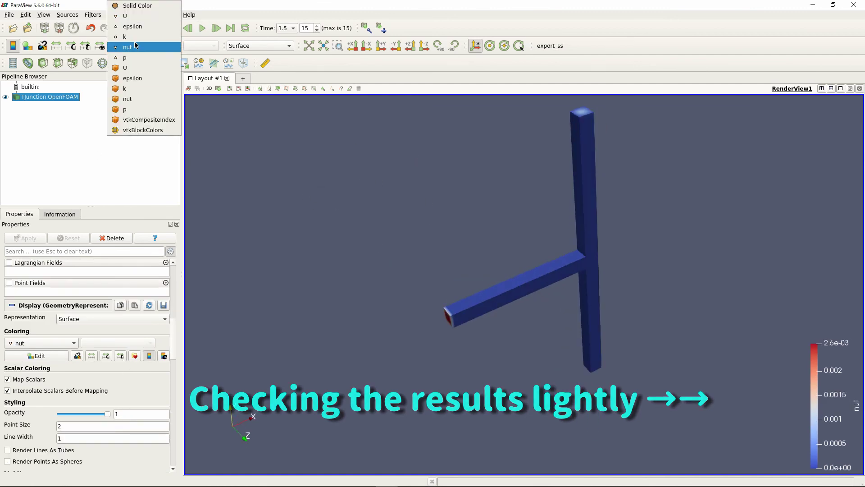
pyautogui.click(136, 36)
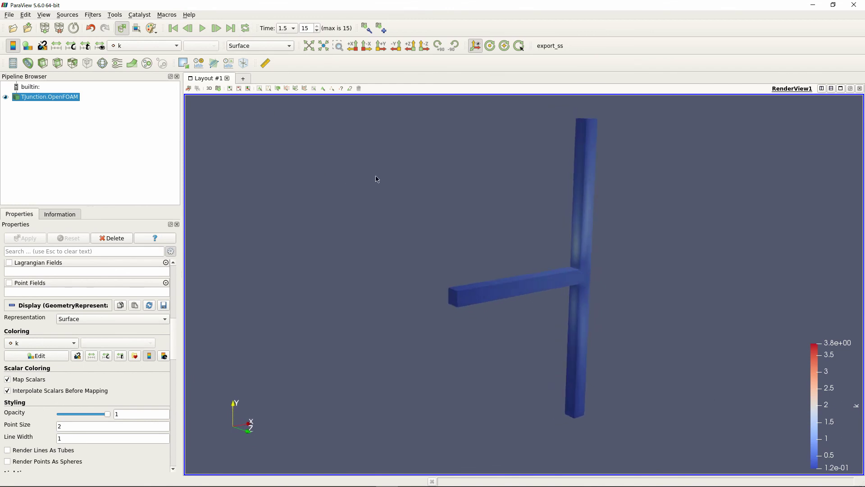
pyautogui.moveTo(476, 228)
pyautogui.mouseDown()
pyautogui.moveTo(481, 245)
pyautogui.moveTo(460, 229)
pyautogui.mouseUp()
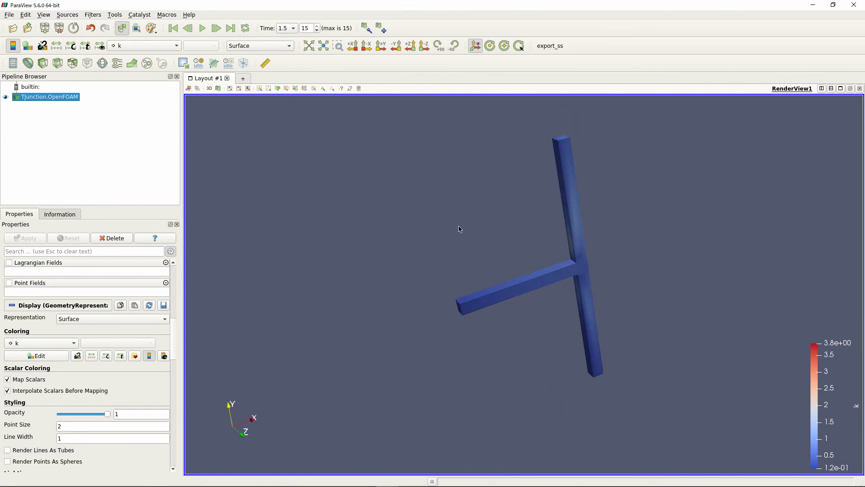